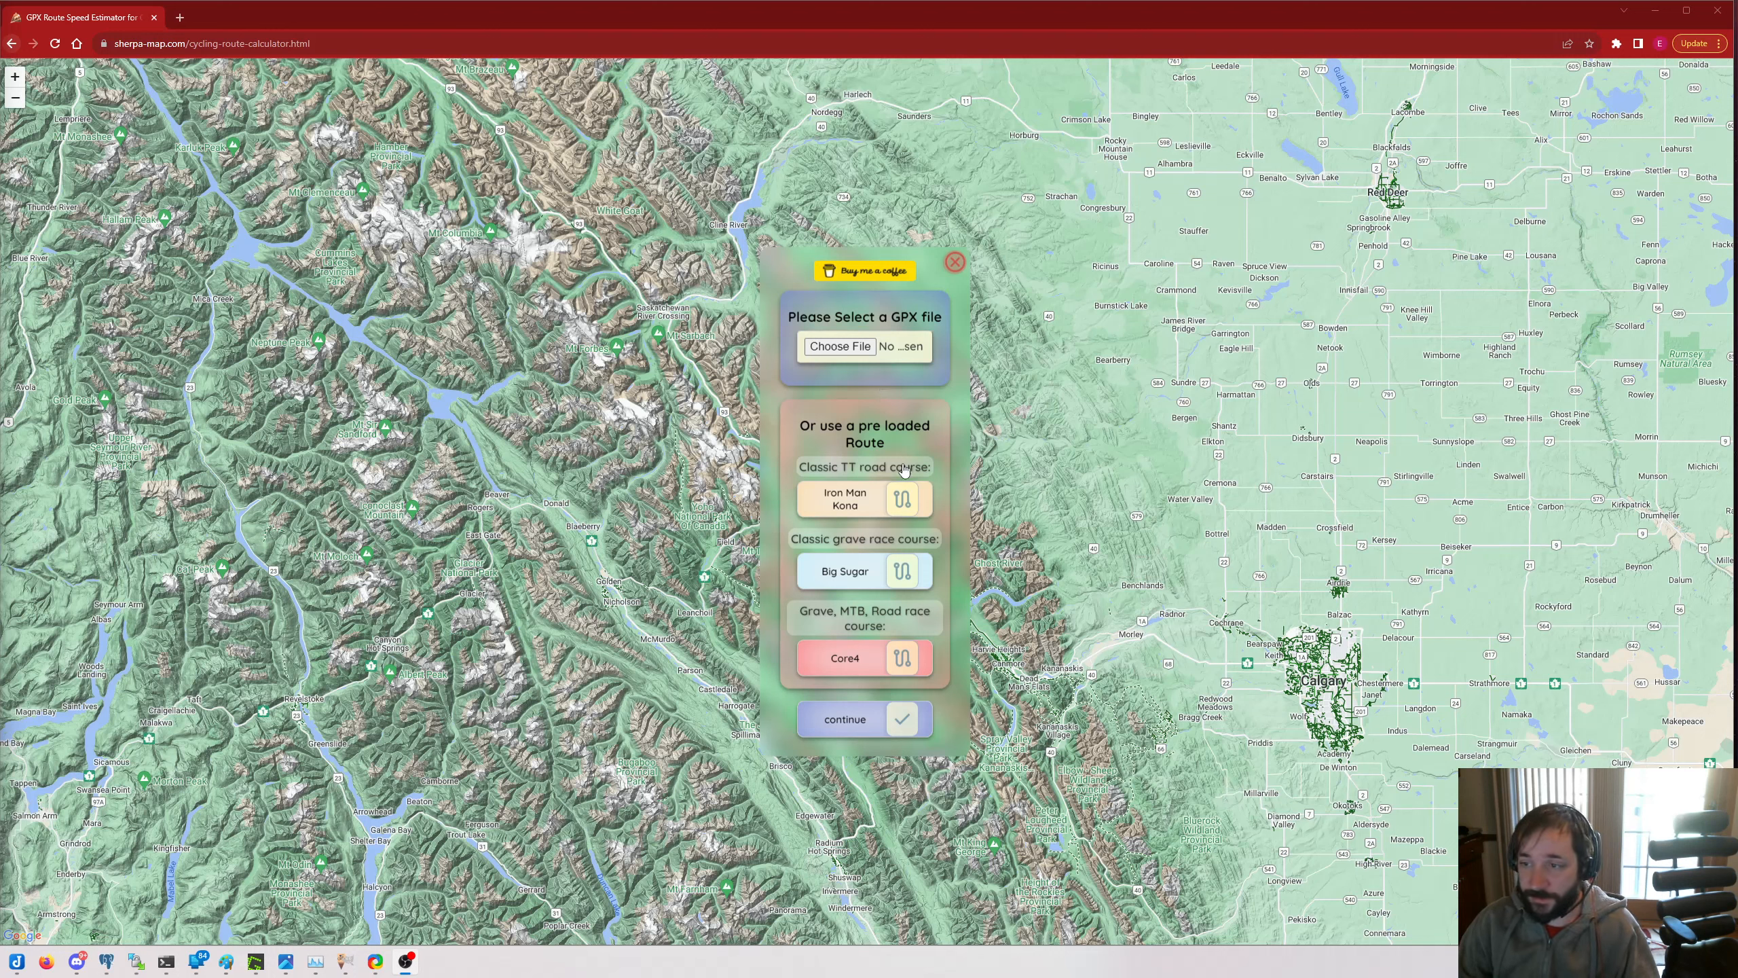
# - Load the pre-loaded Big Sugar gravel race route and view the surface colour legend
pyautogui.click(862, 579)
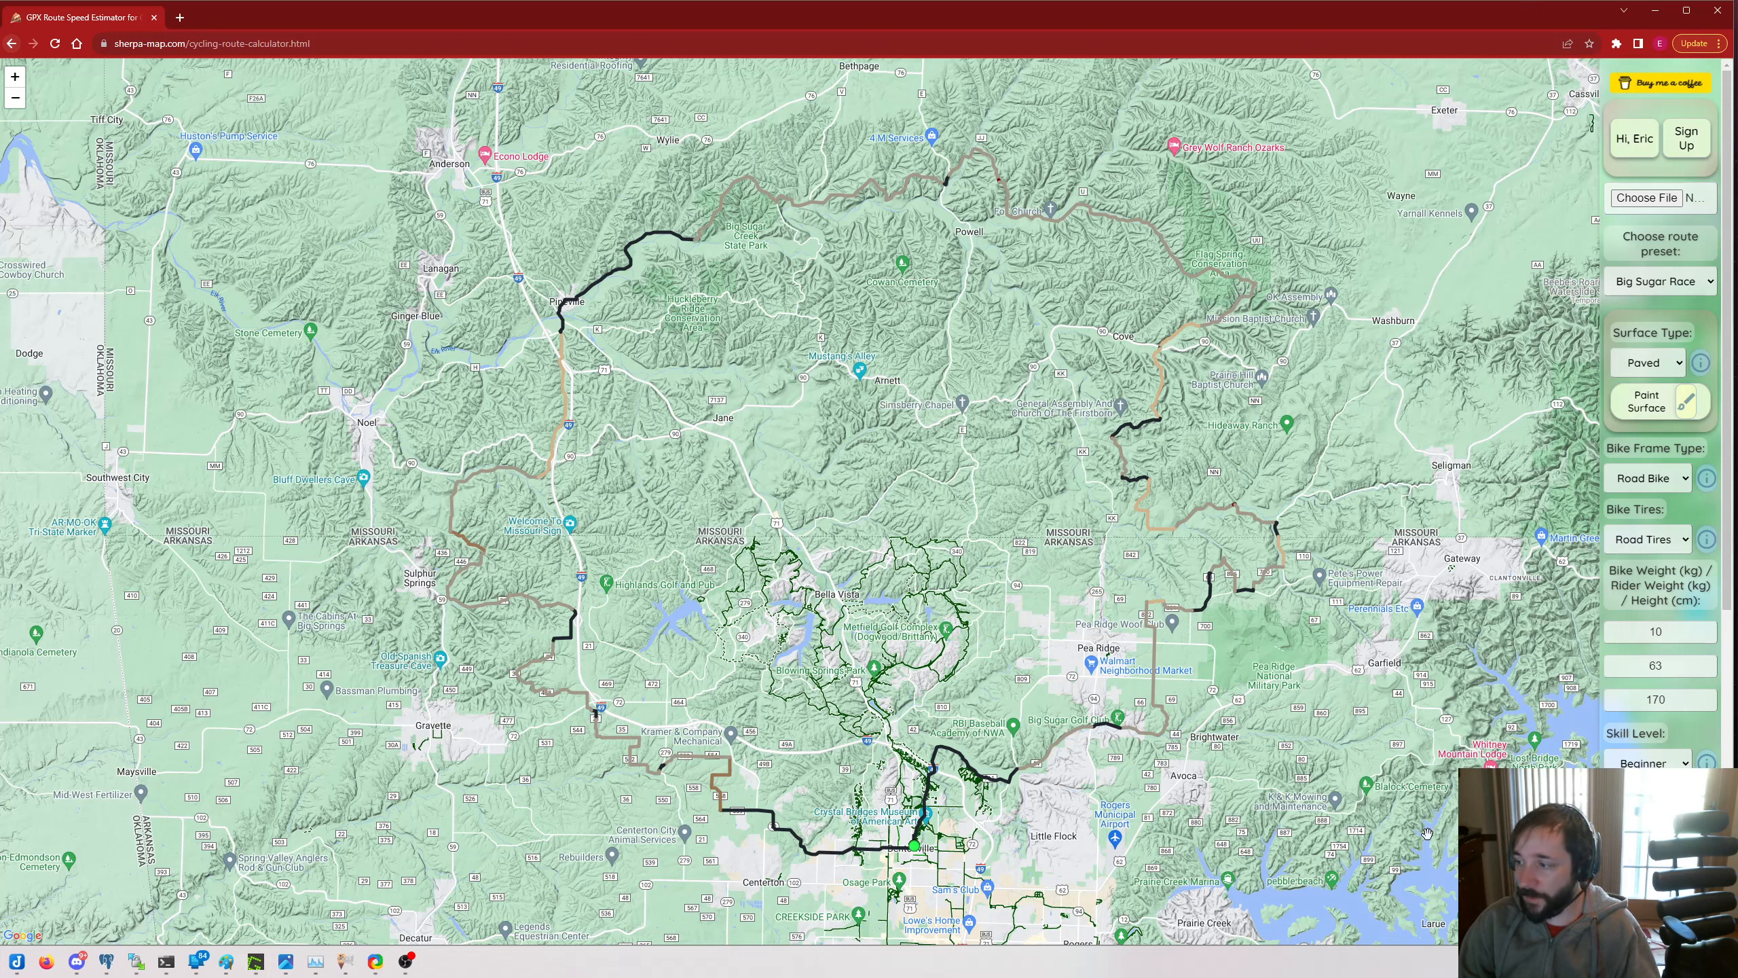
pyautogui.click(1687, 402)
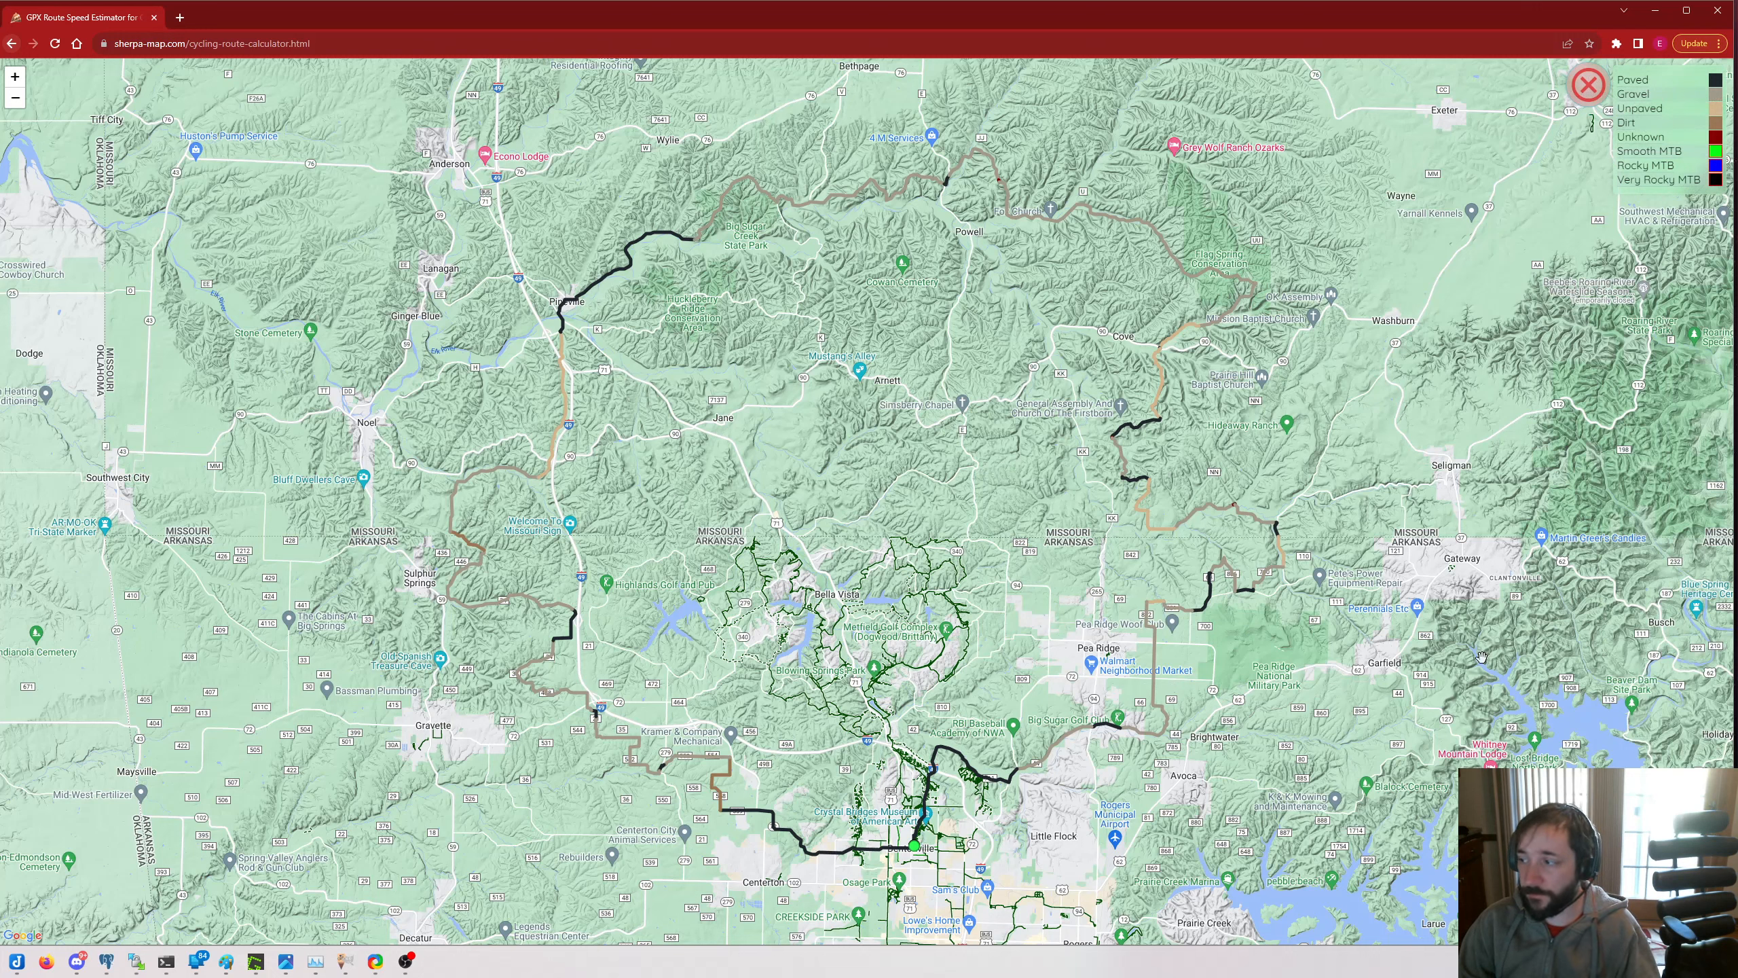
pyautogui.click(1587, 86)
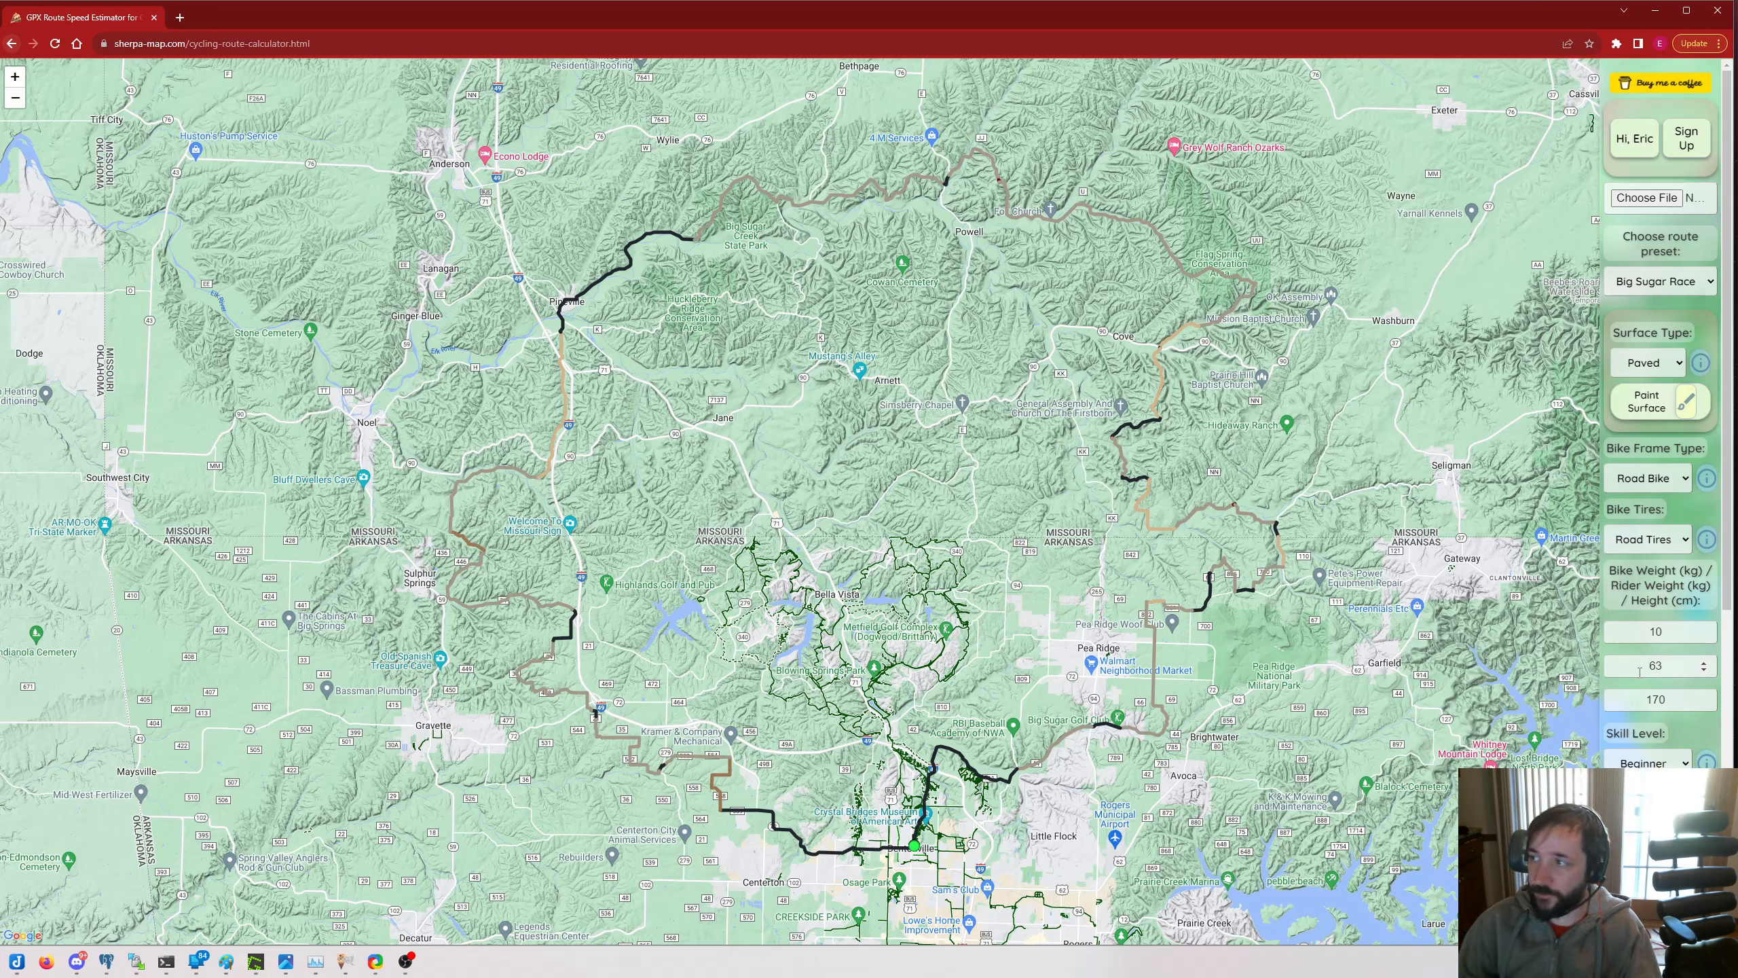
# - Set the surface type to Dirt and paint the paved stretch of the route near Centerton with it
pyautogui.click(1660, 363)
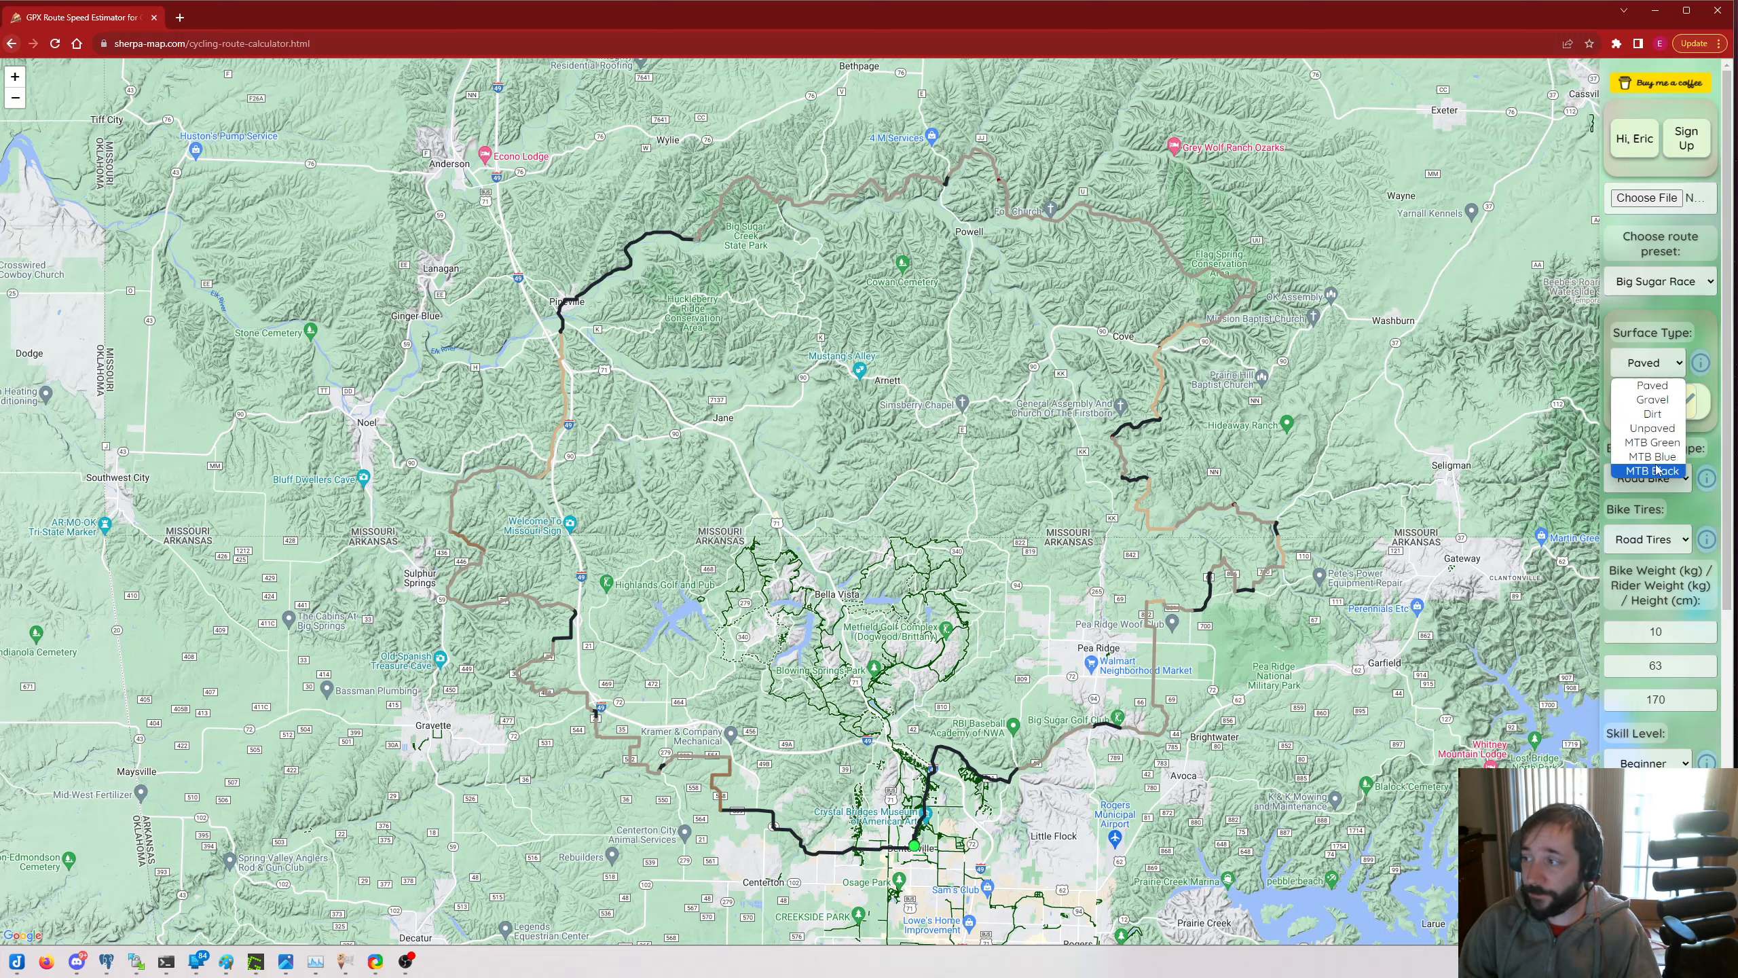
pyautogui.click(1646, 414)
pyautogui.click(1646, 408)
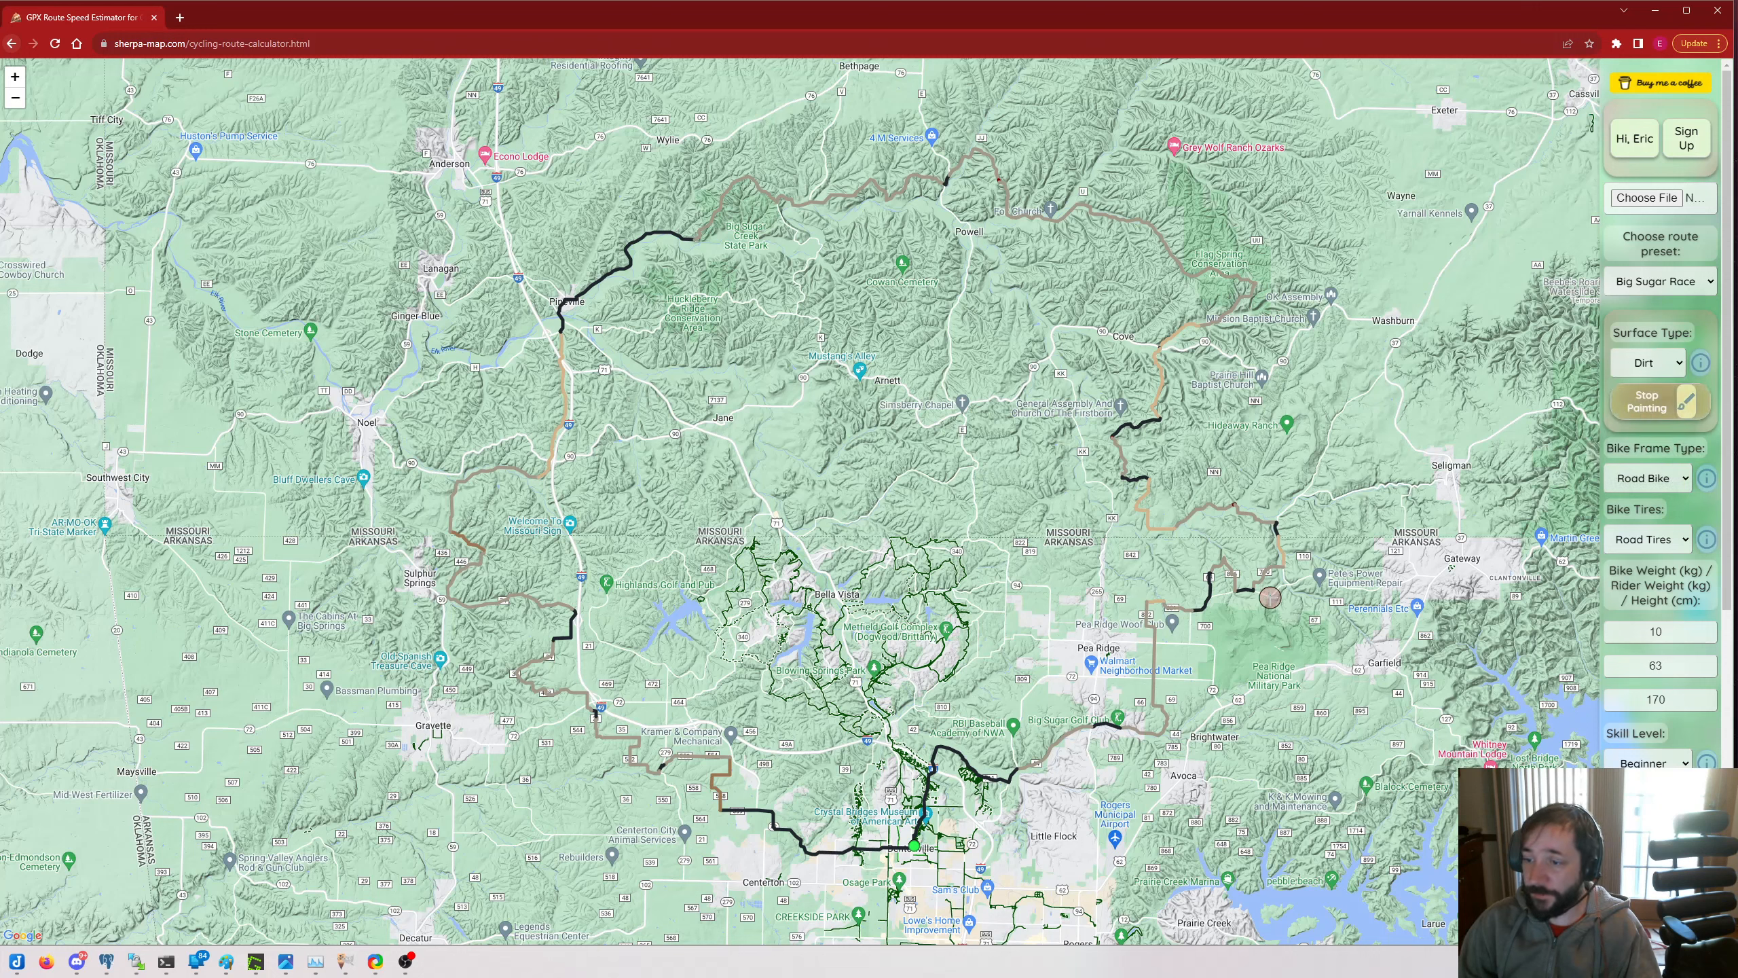
pyautogui.moveTo(814, 854); pyautogui.dragTo(728, 808)
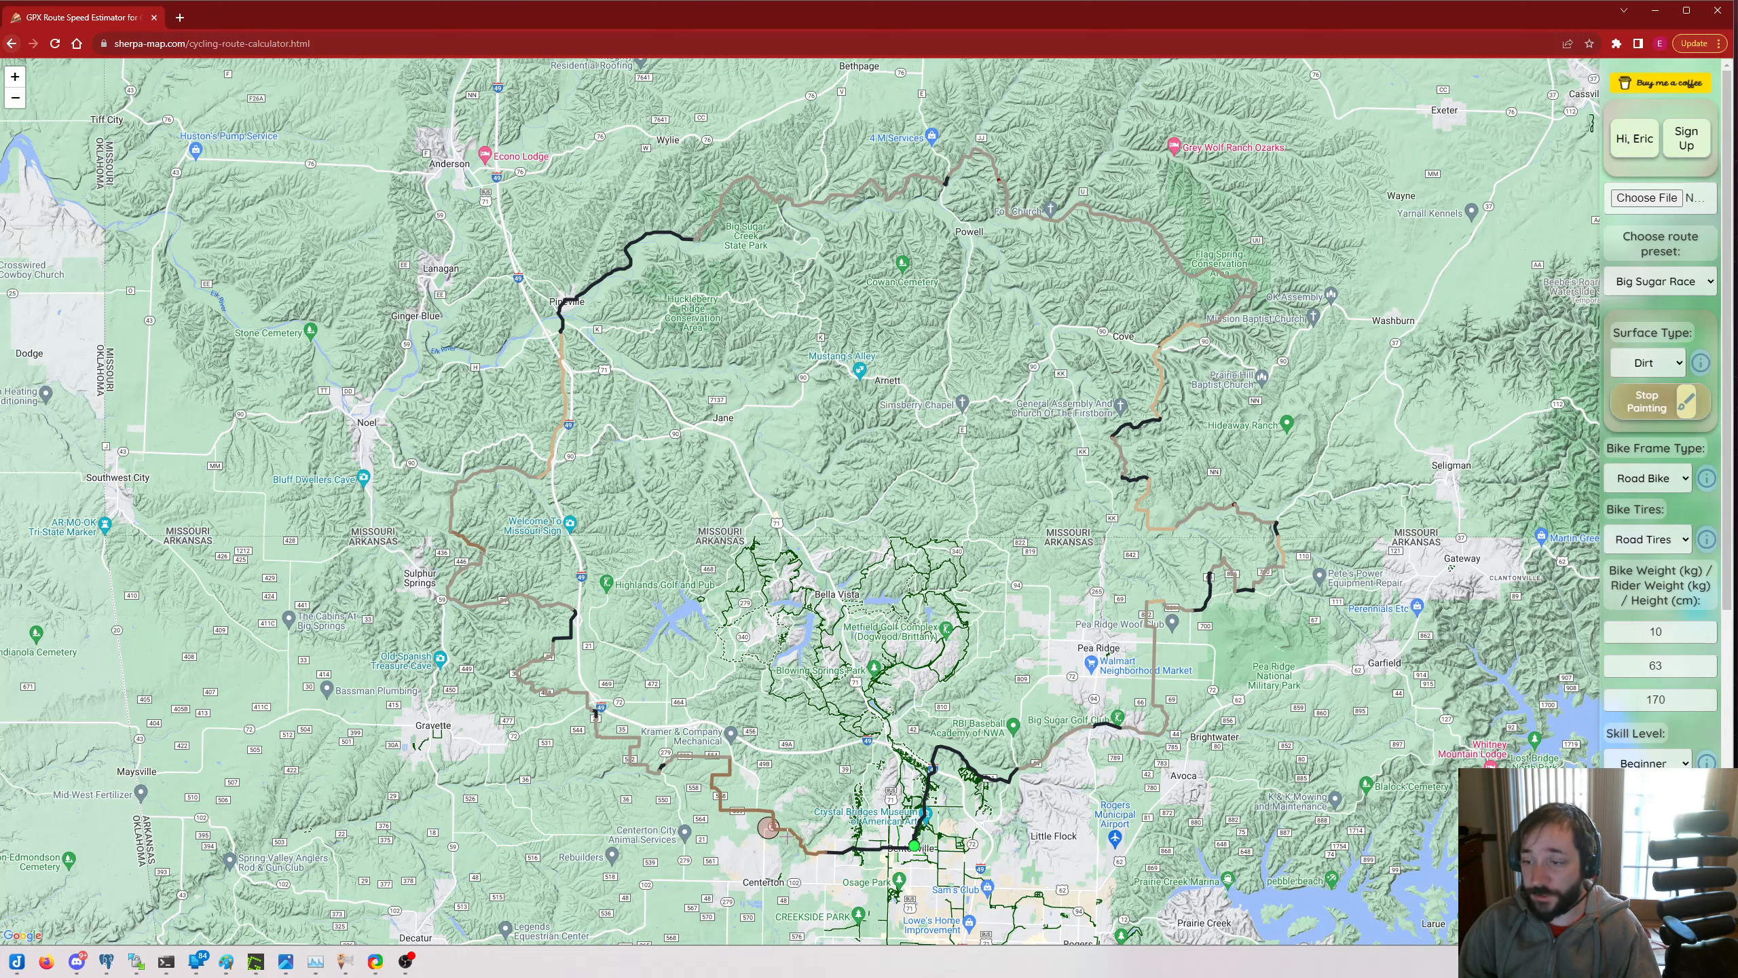
# - Paint the stretch of the route east of Gravette as MTB Blue and stop painting
pyautogui.click(1653, 364)
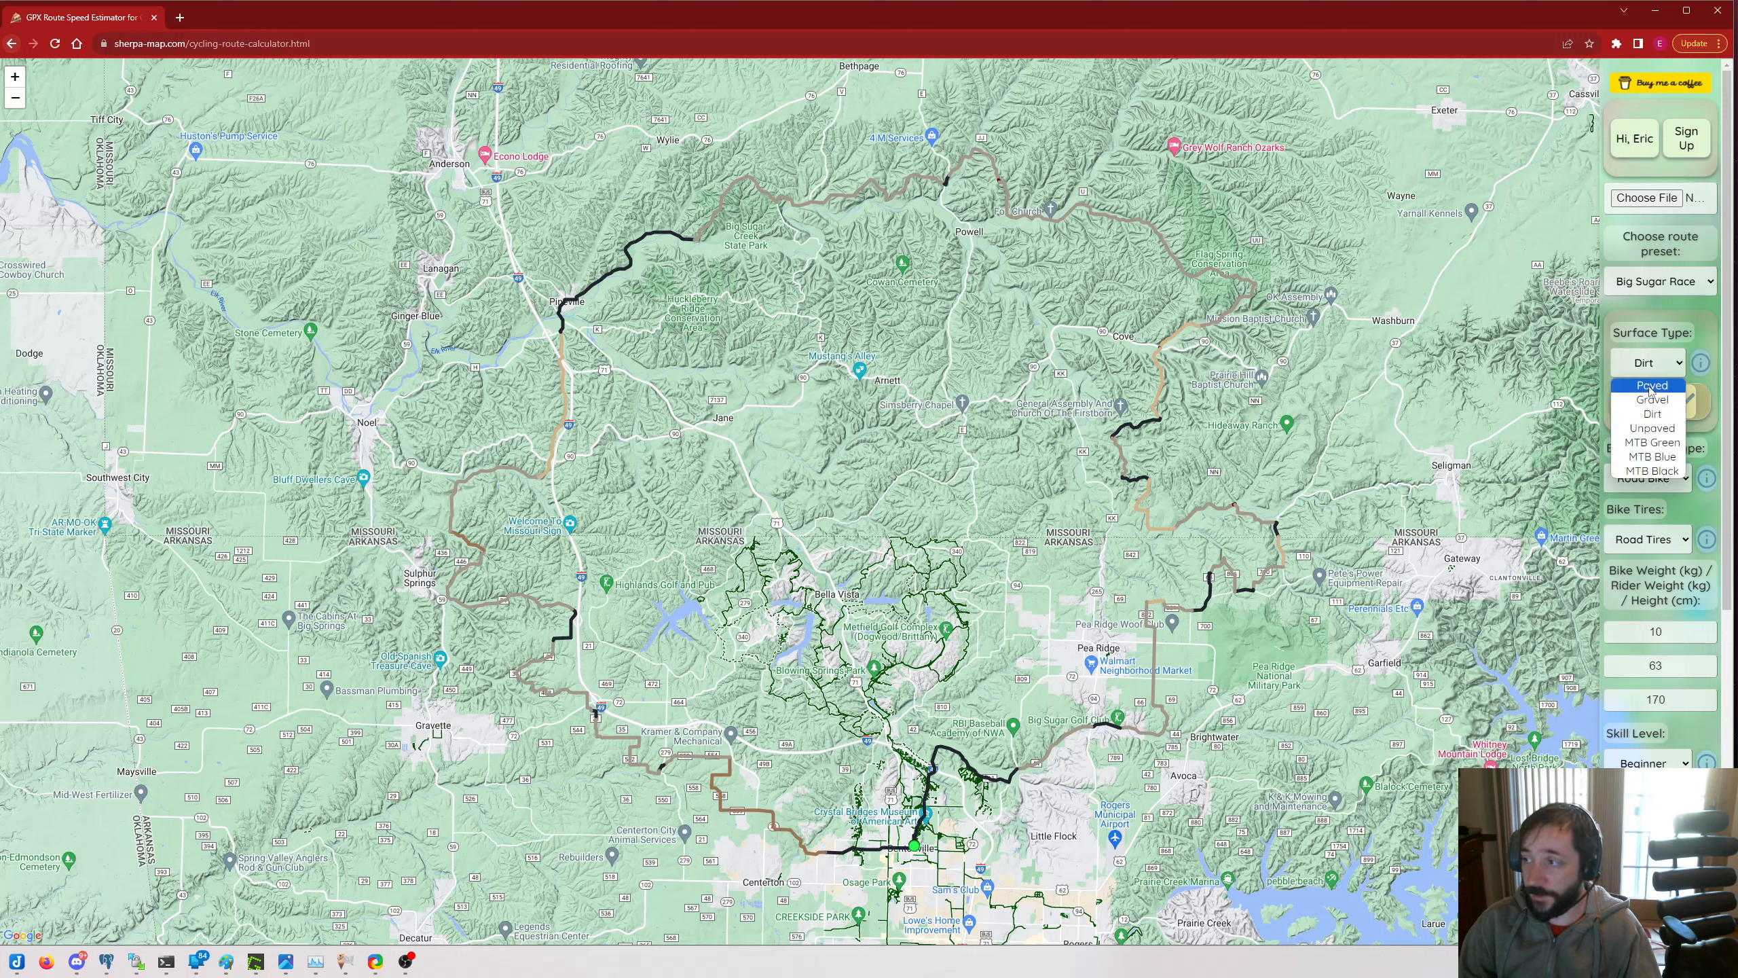
pyautogui.click(1649, 454)
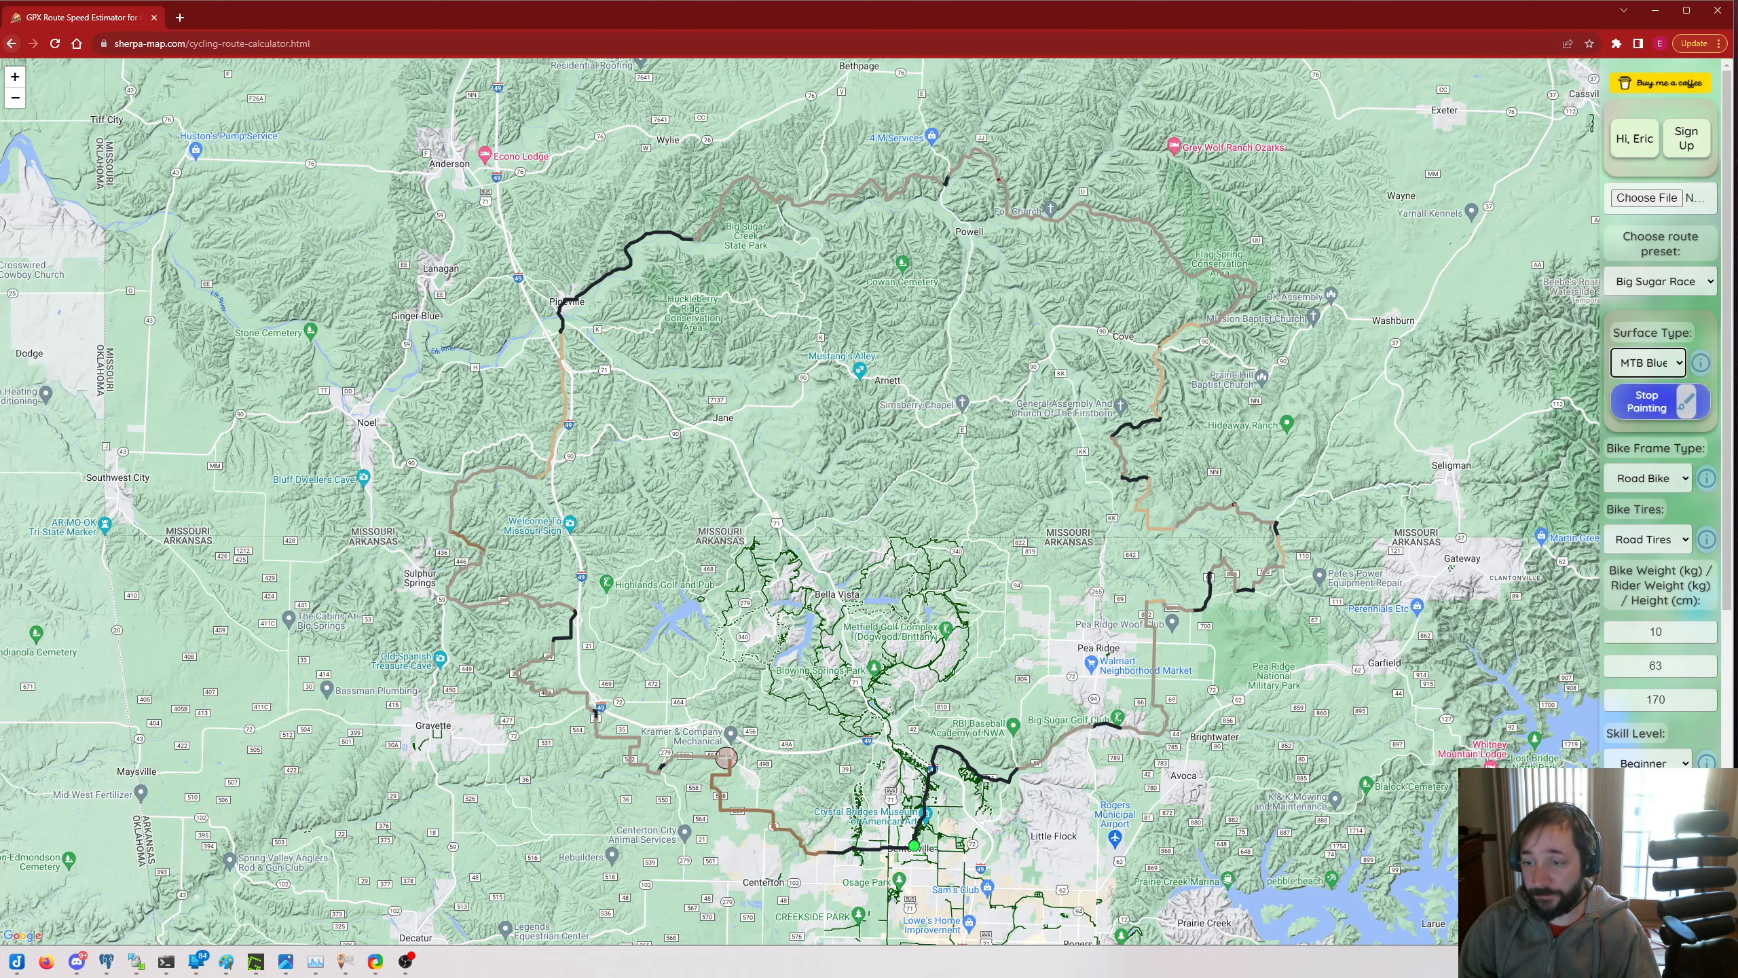
pyautogui.moveTo(728, 757)
pyautogui.mouseDown()
pyautogui.moveTo(643, 763)
pyautogui.moveTo(632, 739)
pyautogui.mouseUp()
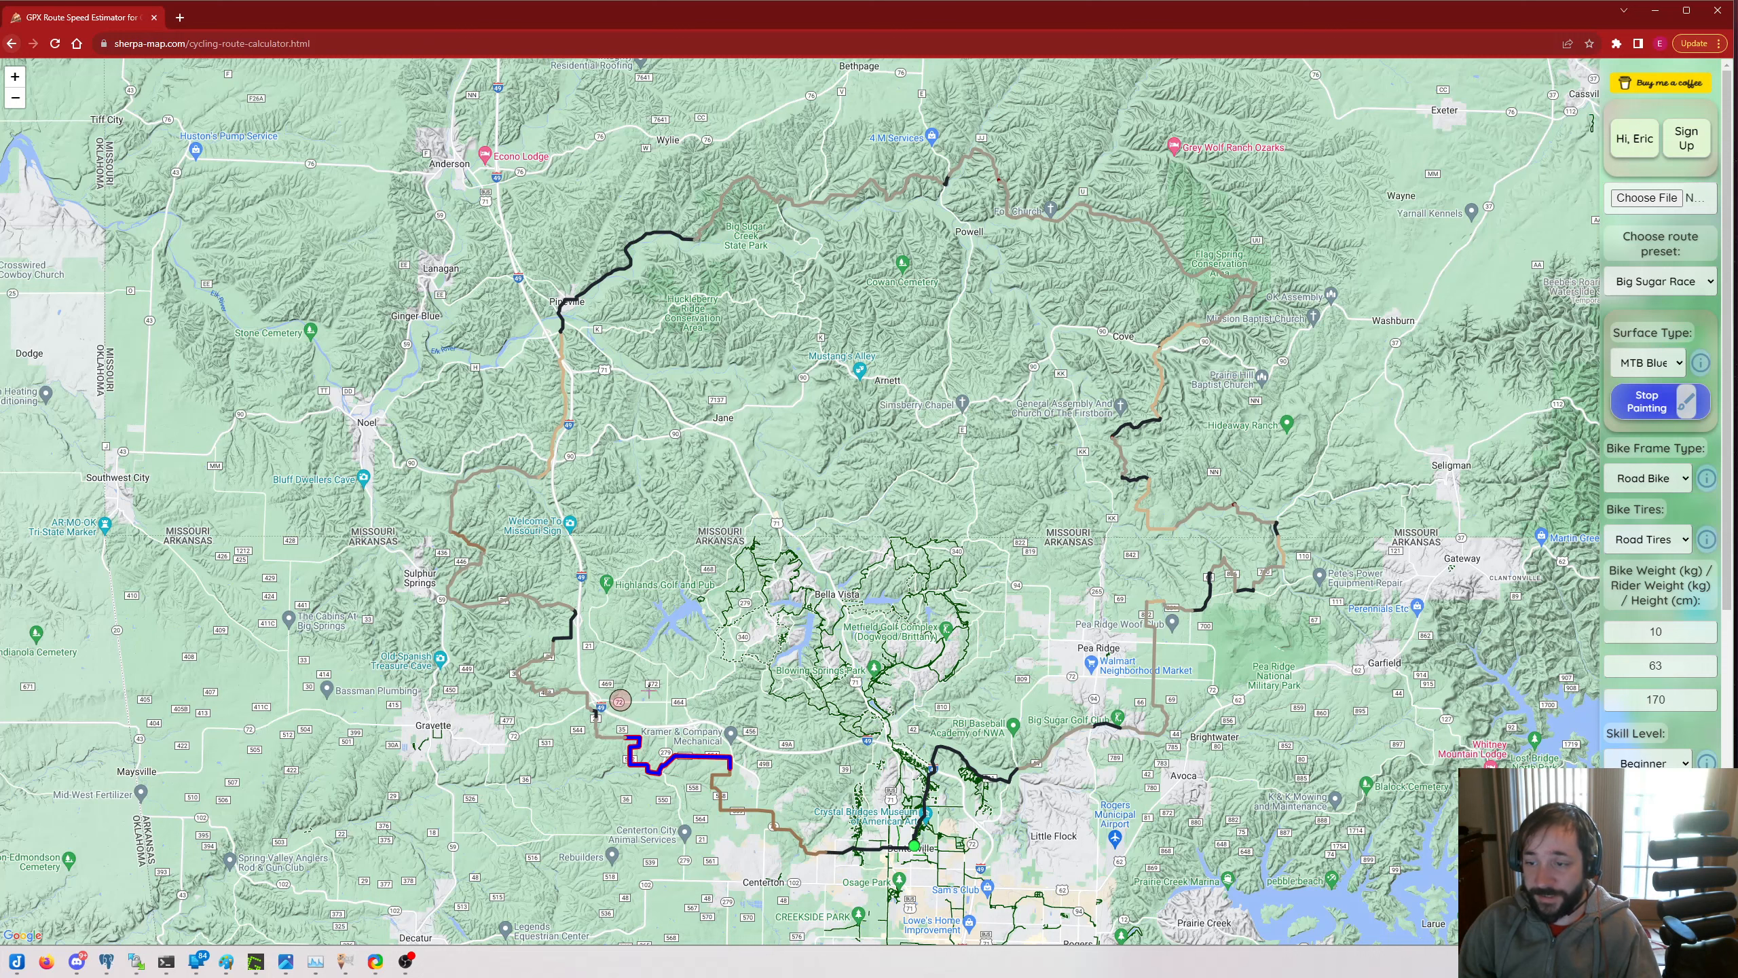
pyautogui.click(1680, 407)
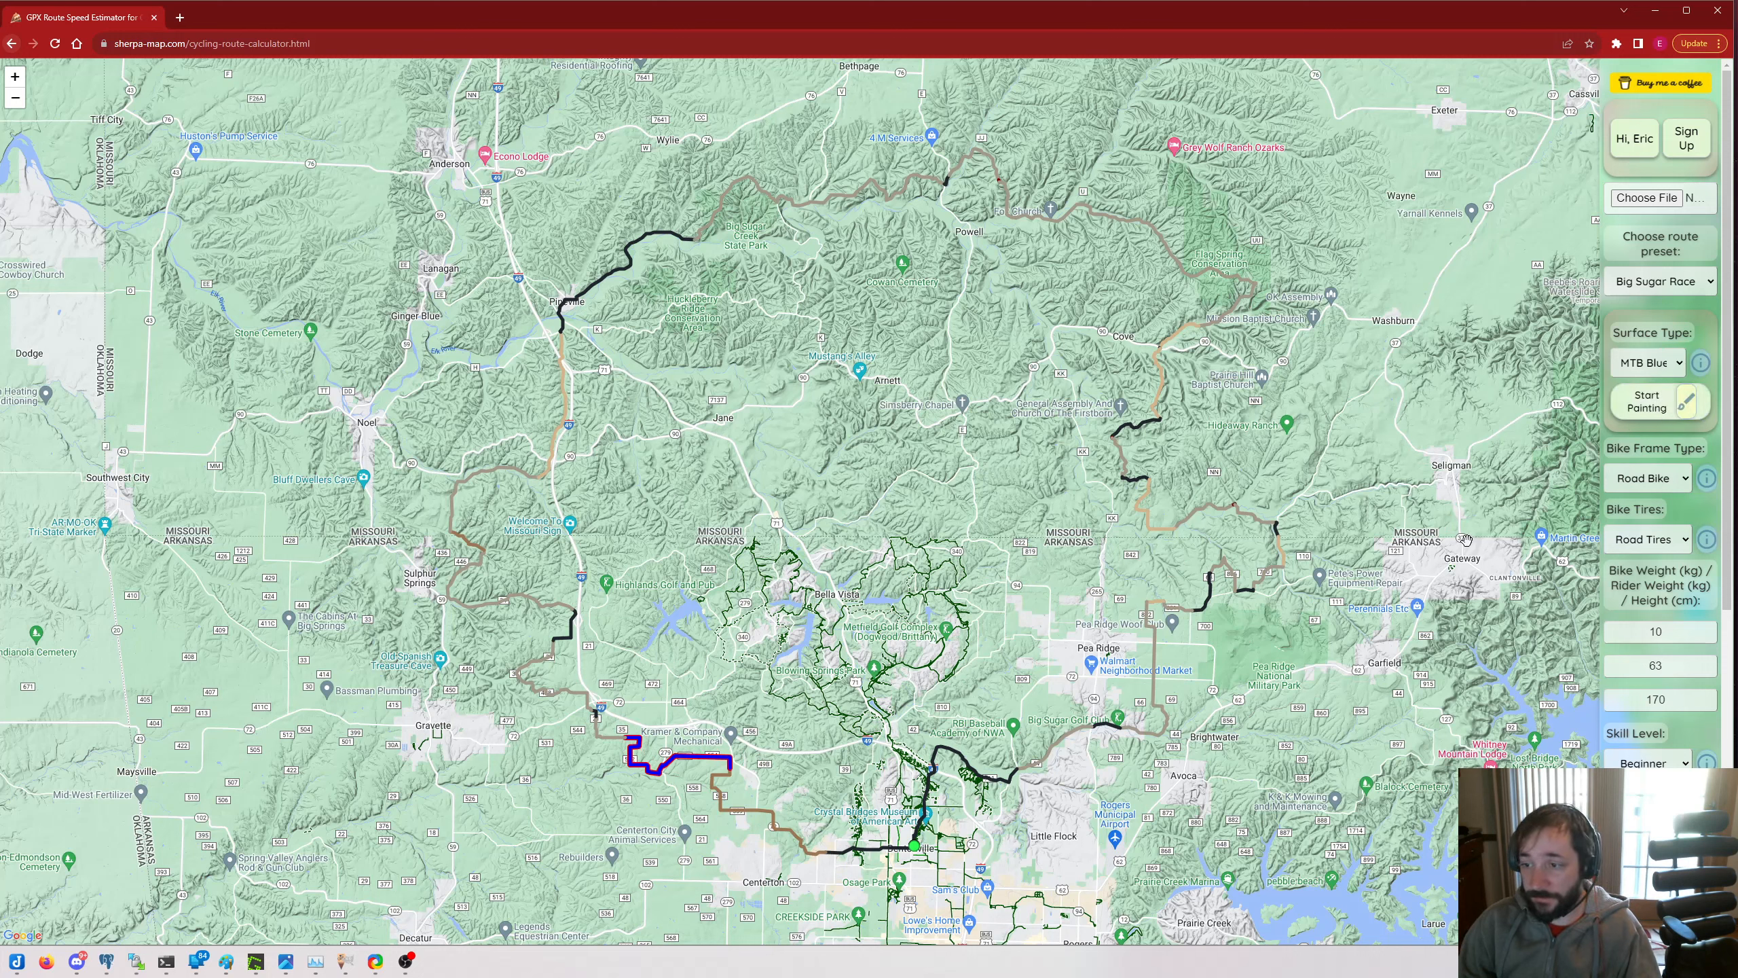
# - Review the bike frame and tire options, keeping Road Bike and Road Tires
pyautogui.scroll(-1, 1662, 595)
pyautogui.scroll(-1, 1666, 595)
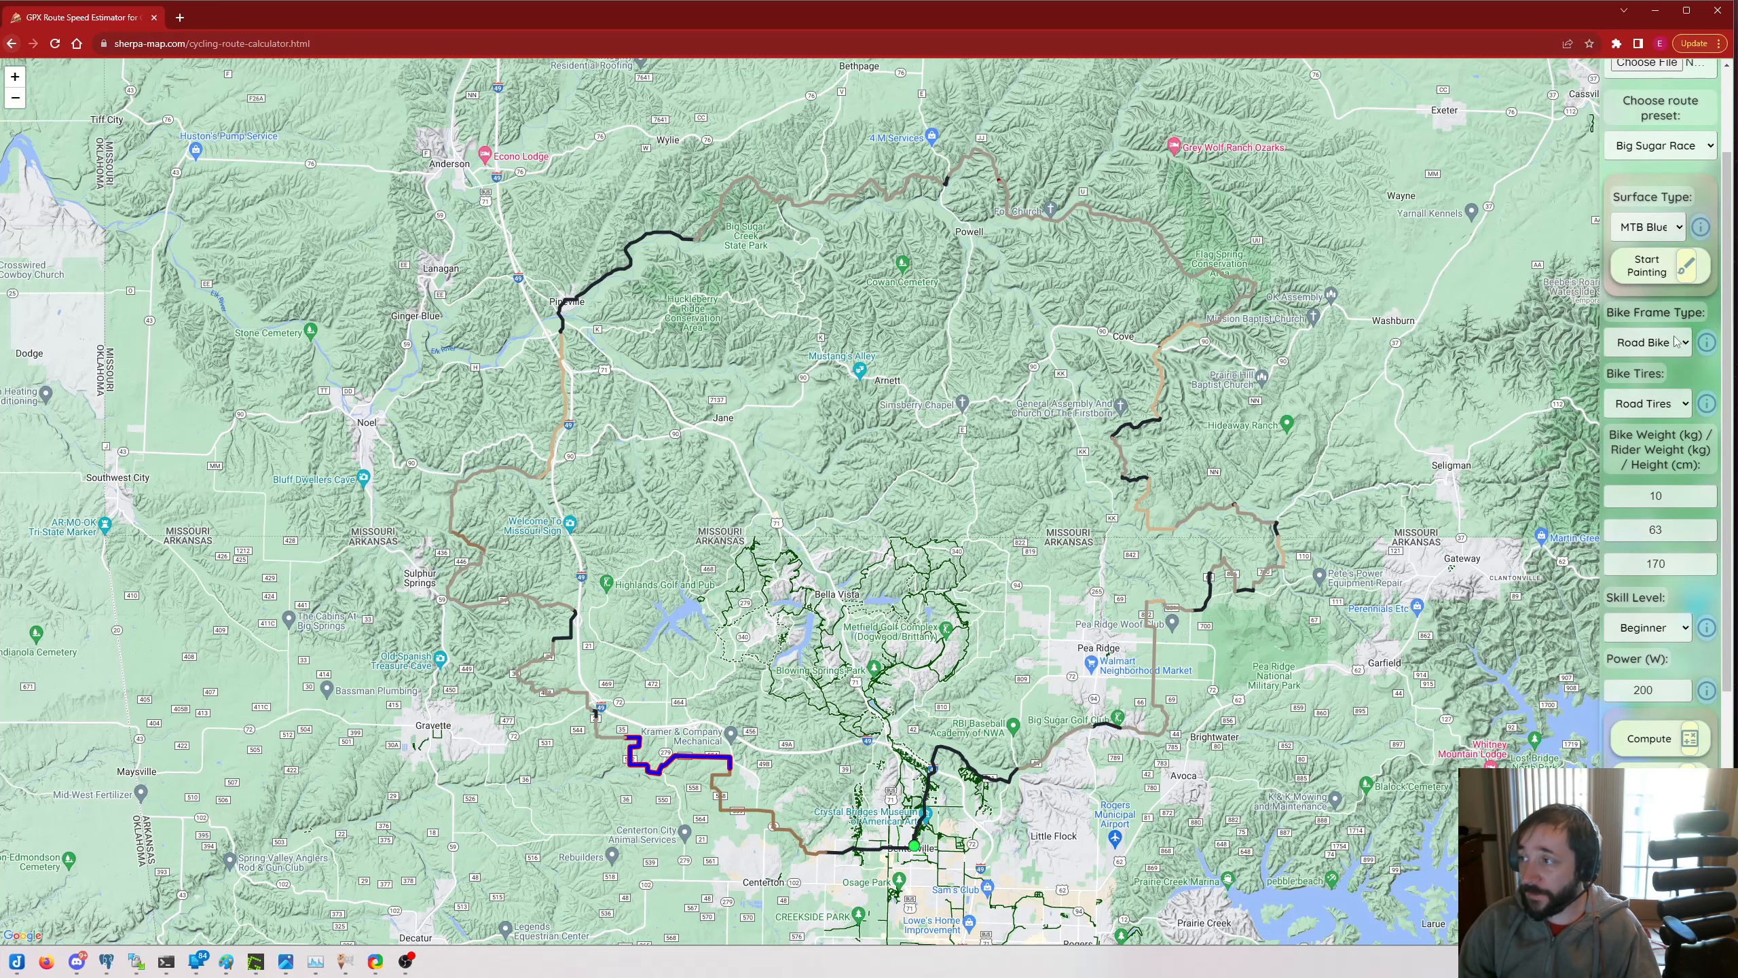
pyautogui.click(1675, 342)
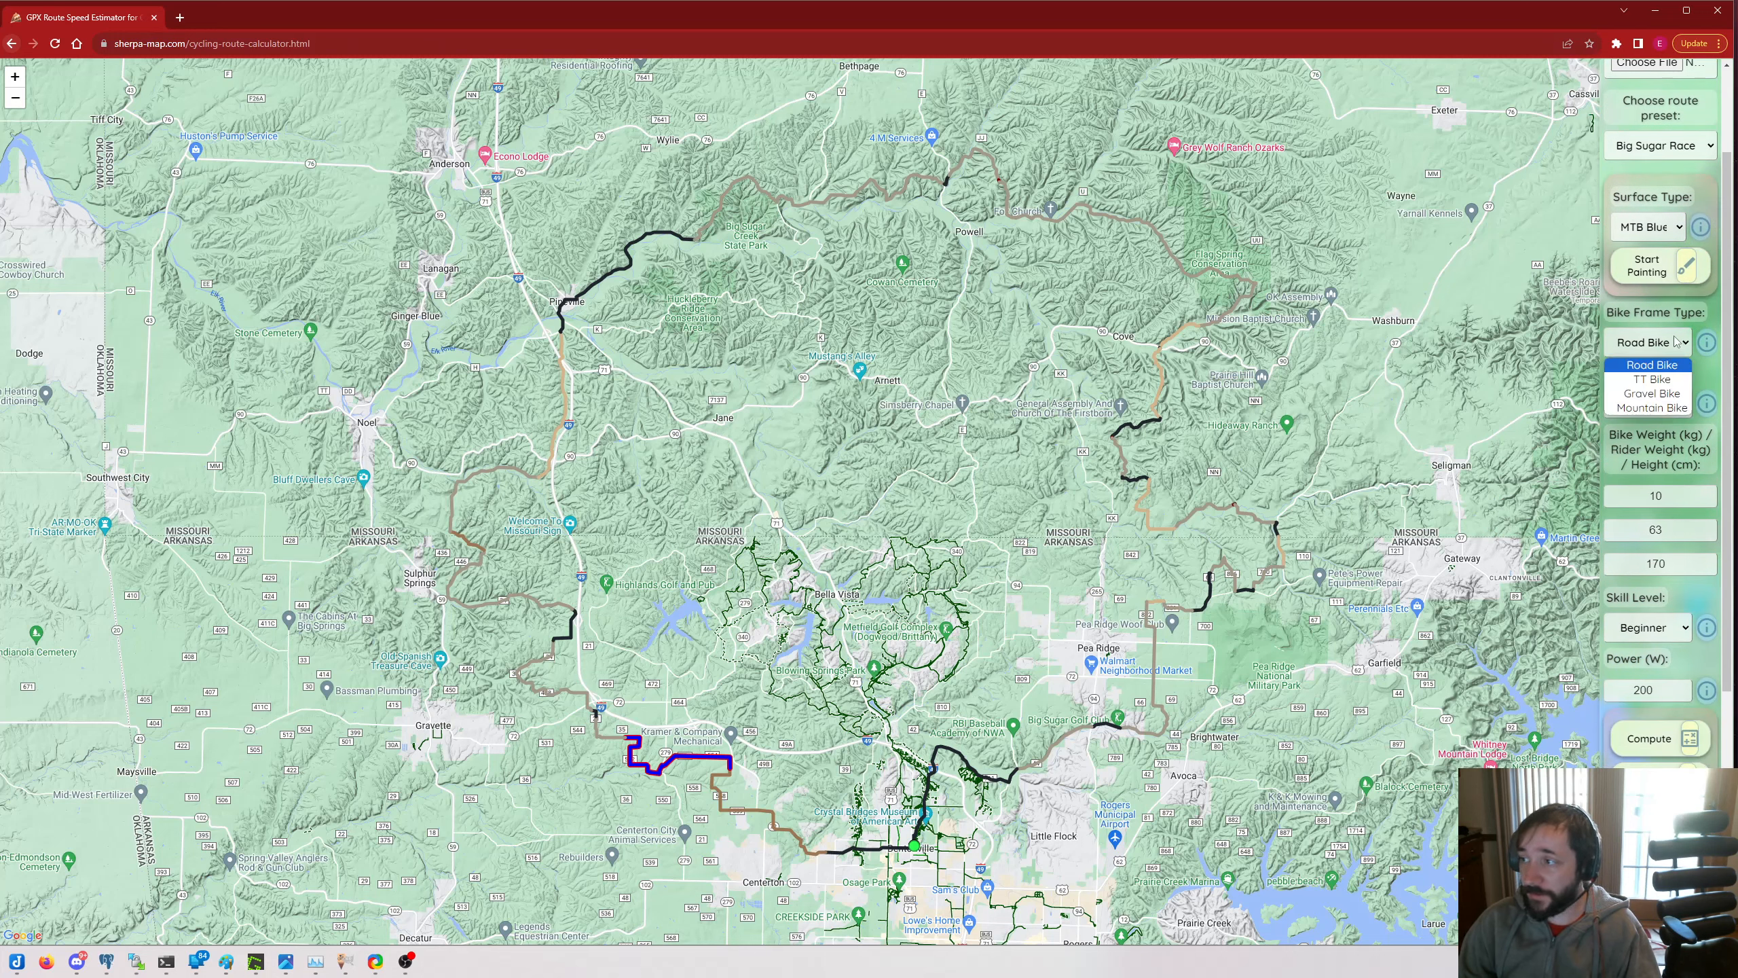
pyautogui.click(1674, 342)
pyautogui.click(1667, 404)
pyautogui.click(1667, 404)
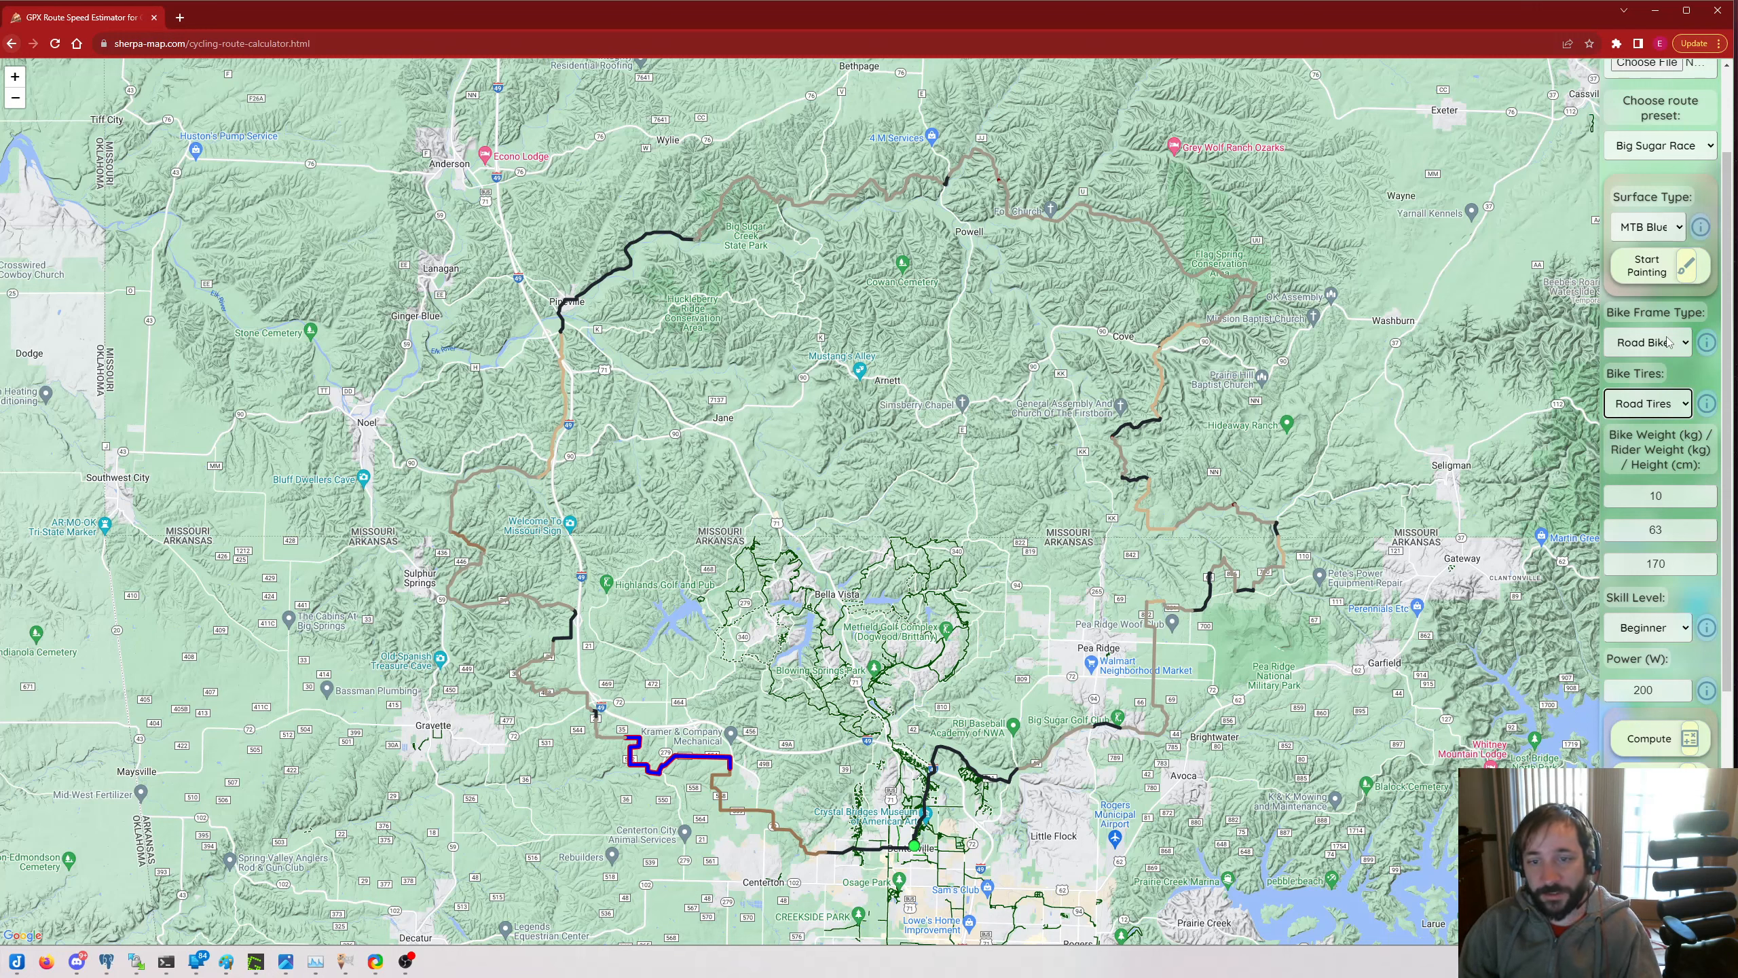
pyautogui.click(1668, 403)
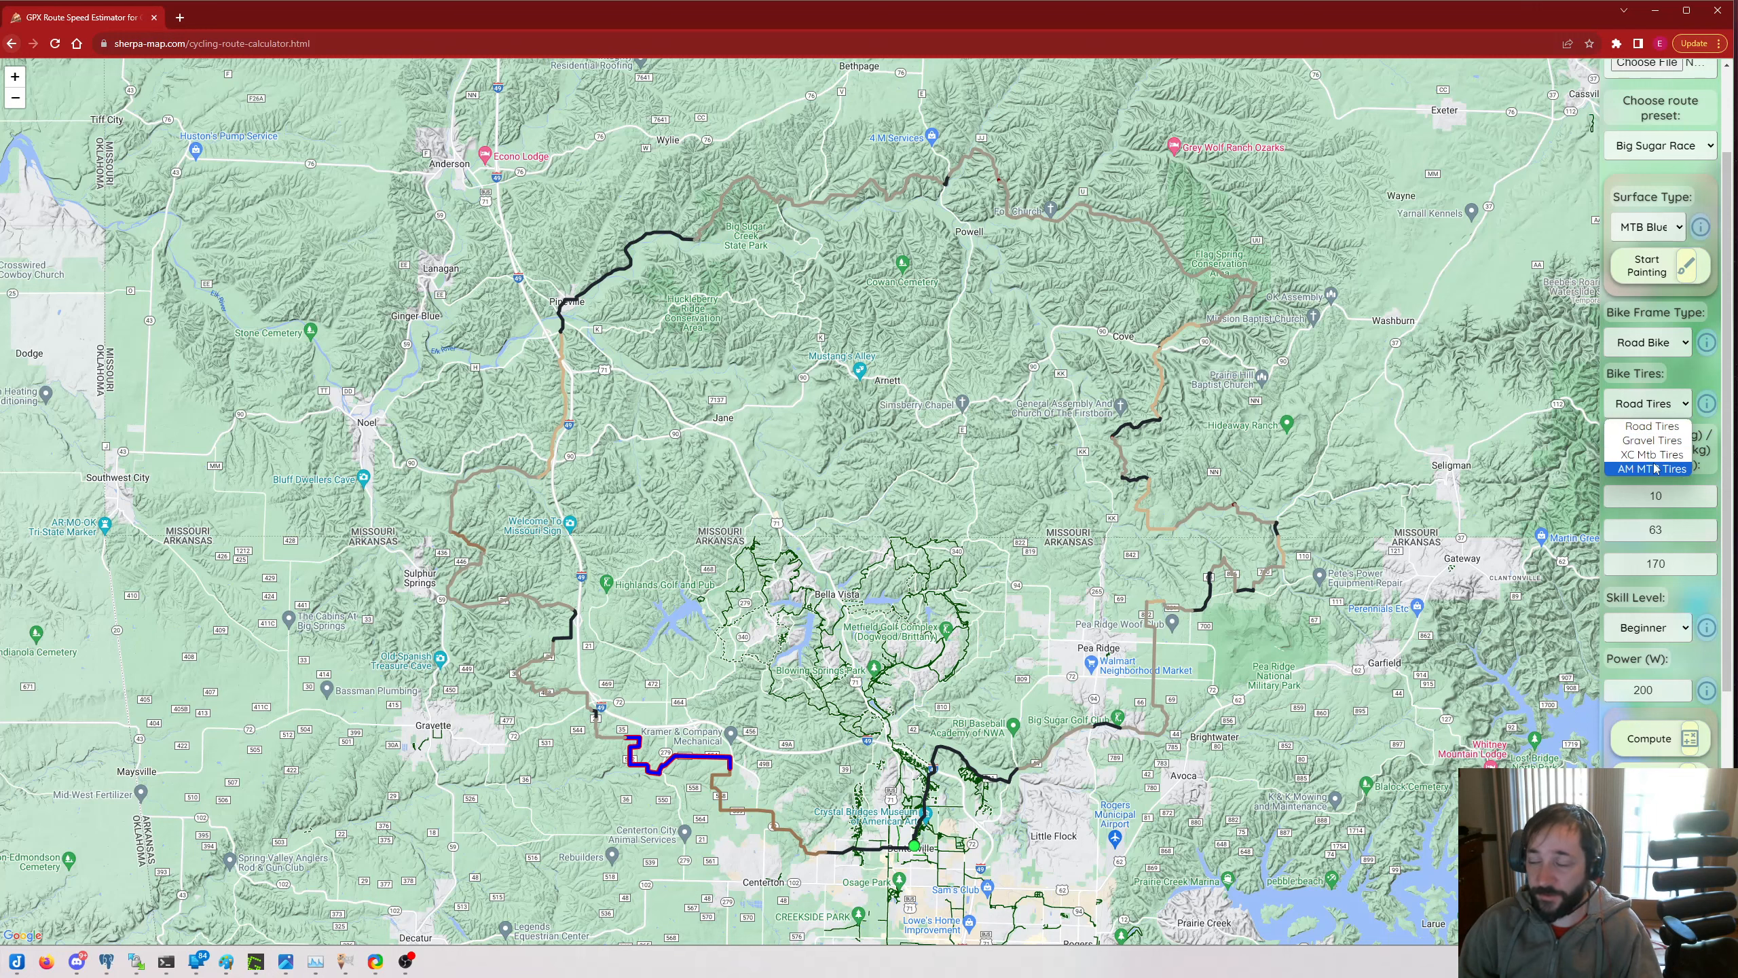
pyautogui.click(1655, 425)
# - Look over the bike weight, rider weight, height, skill level and power settings for the estimate
pyautogui.scroll(-1, 1642, 438)
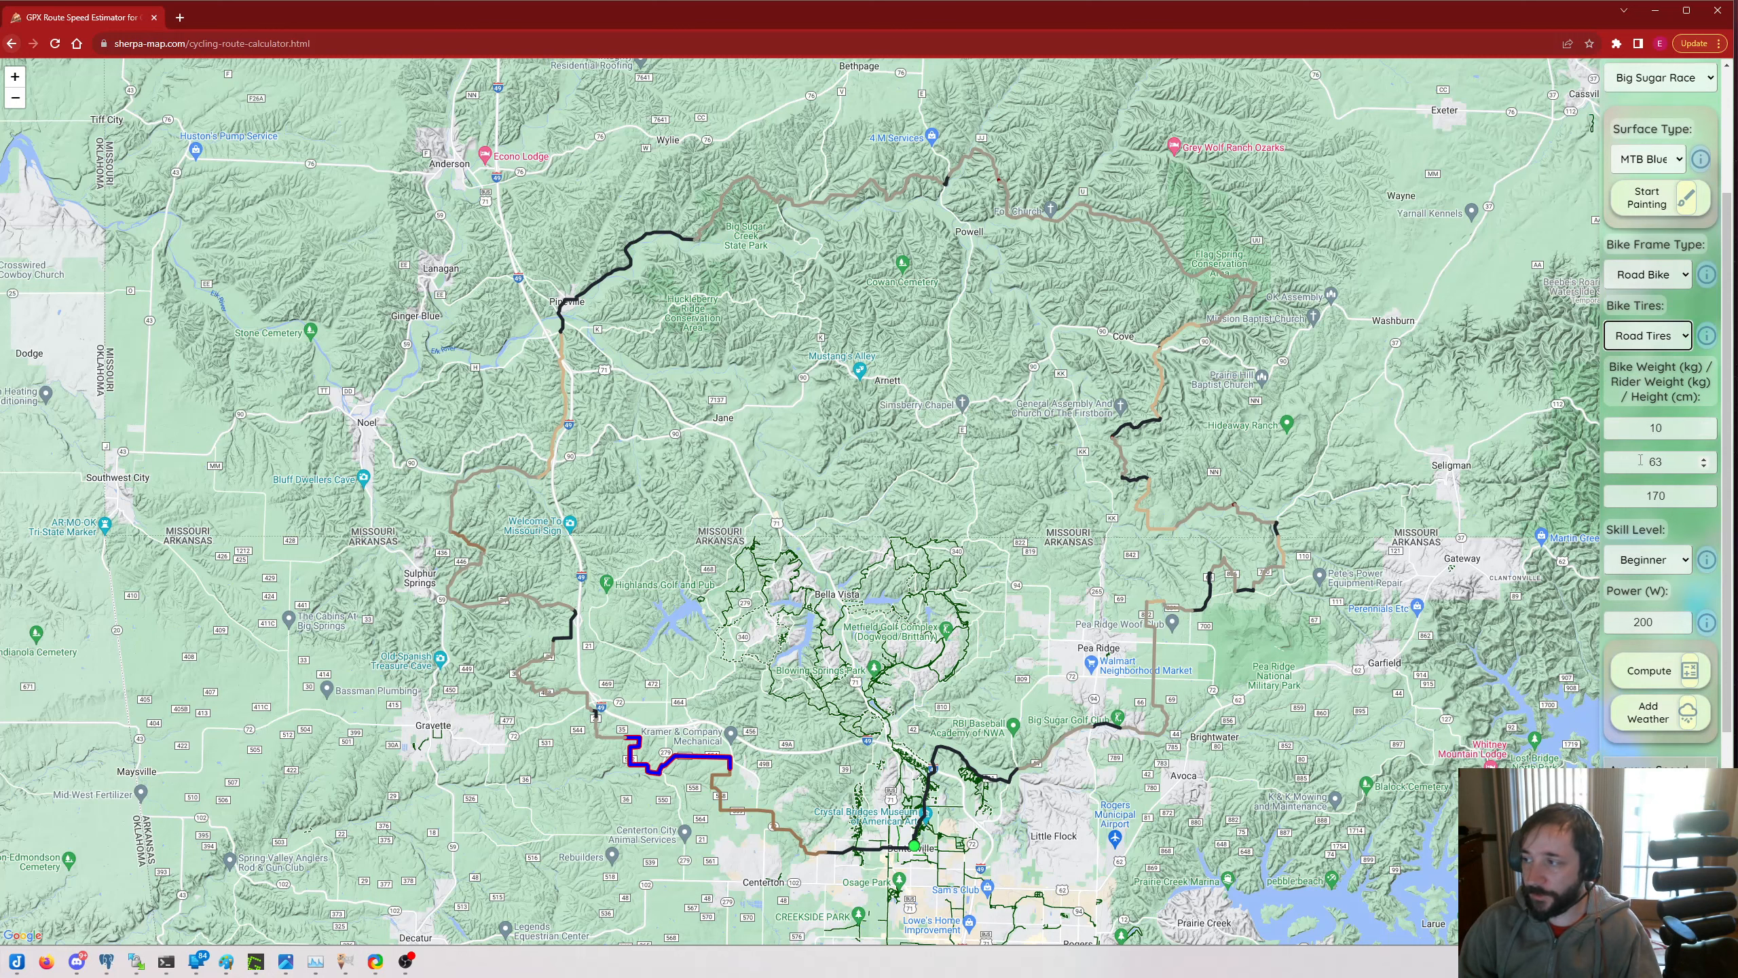
pyautogui.doubleClick(1647, 427)
pyautogui.moveTo(1665, 495); pyautogui.dragTo(1646, 498)
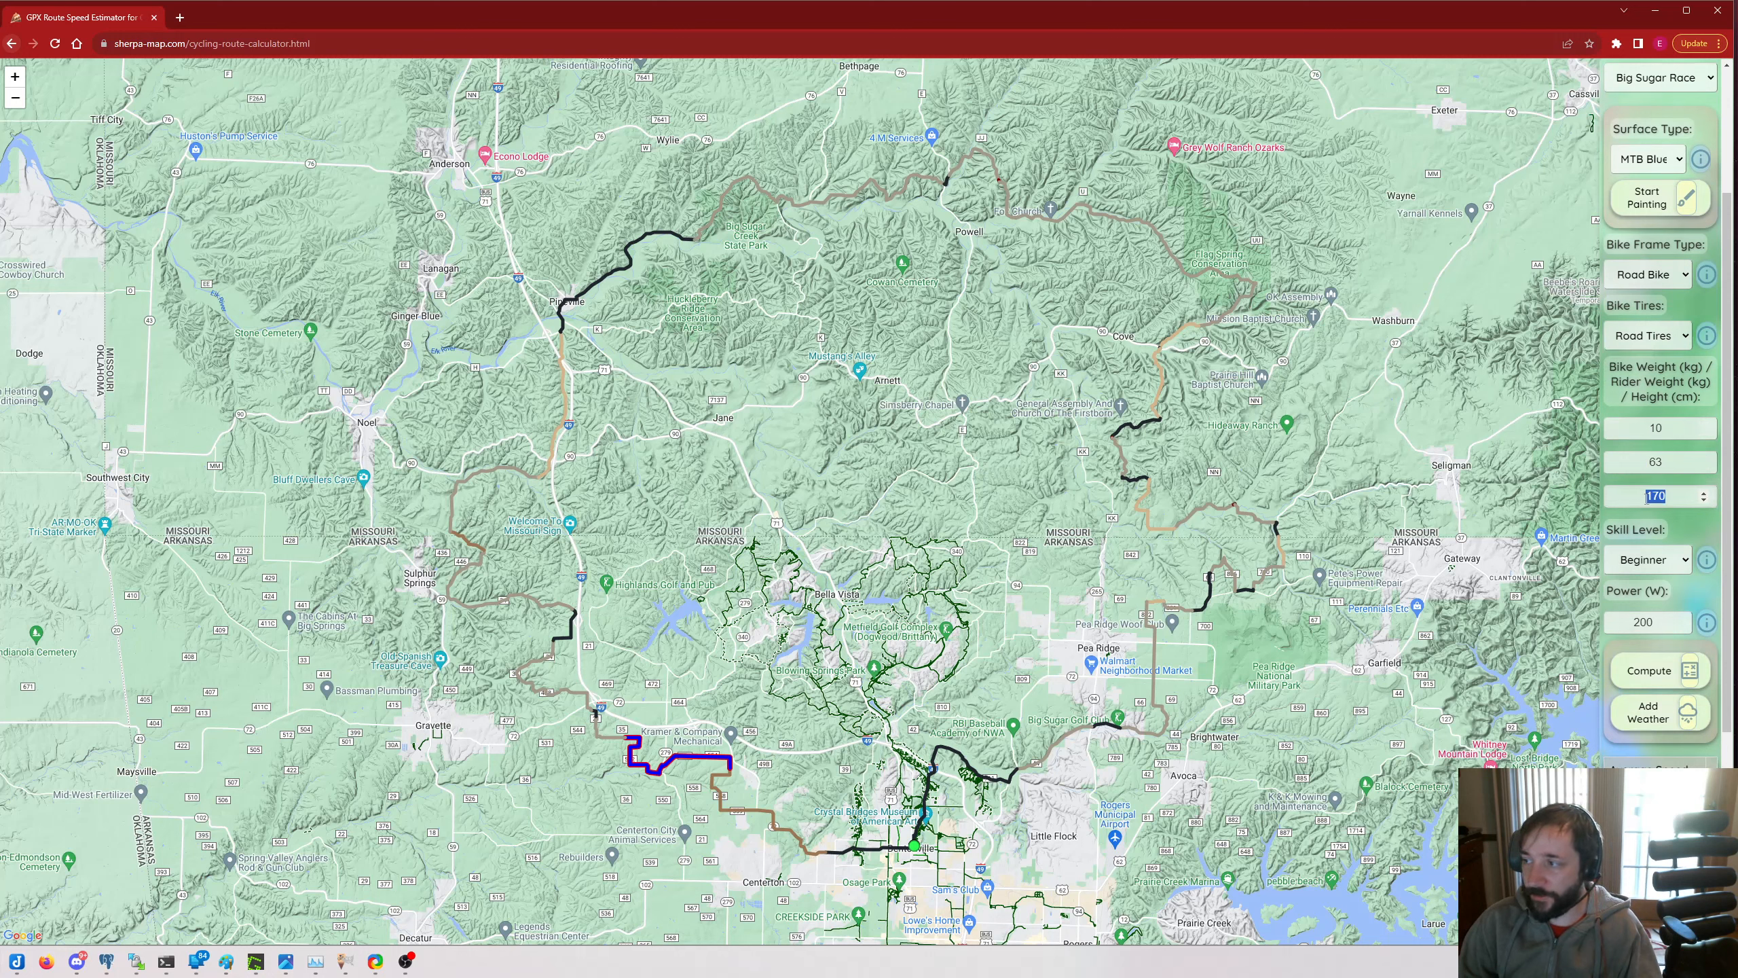
pyautogui.click(1688, 525)
pyautogui.scroll(-1, 1686, 525)
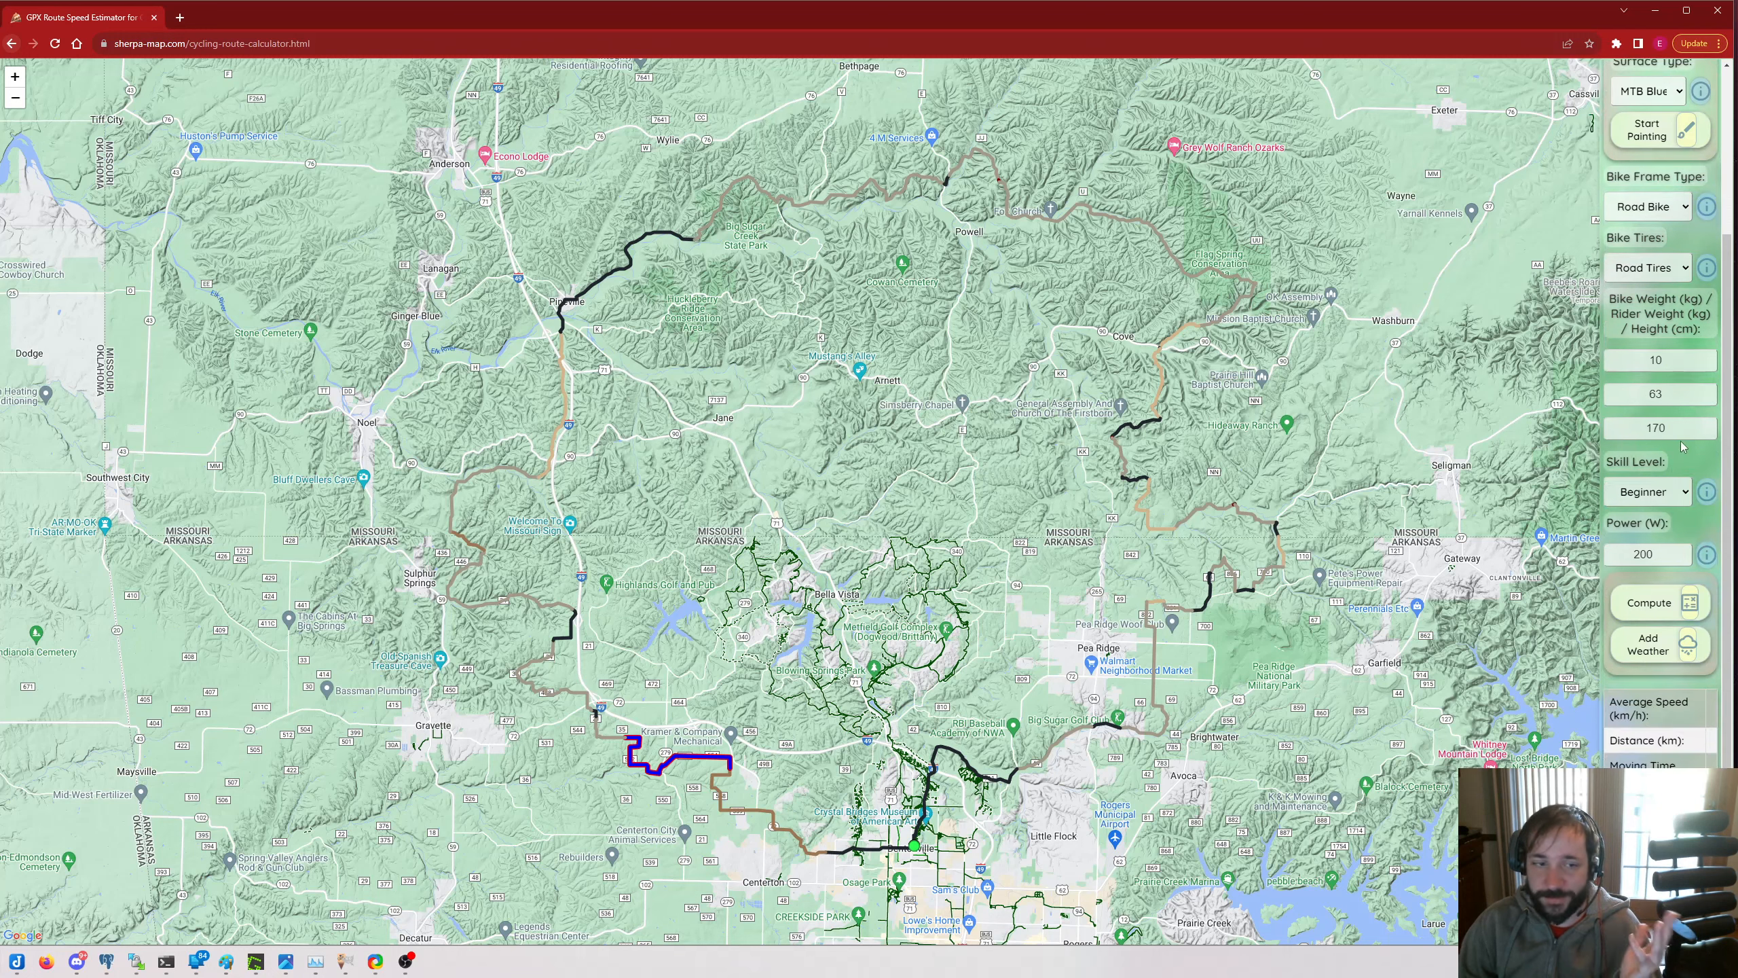
pyautogui.scroll(-1, 1683, 444)
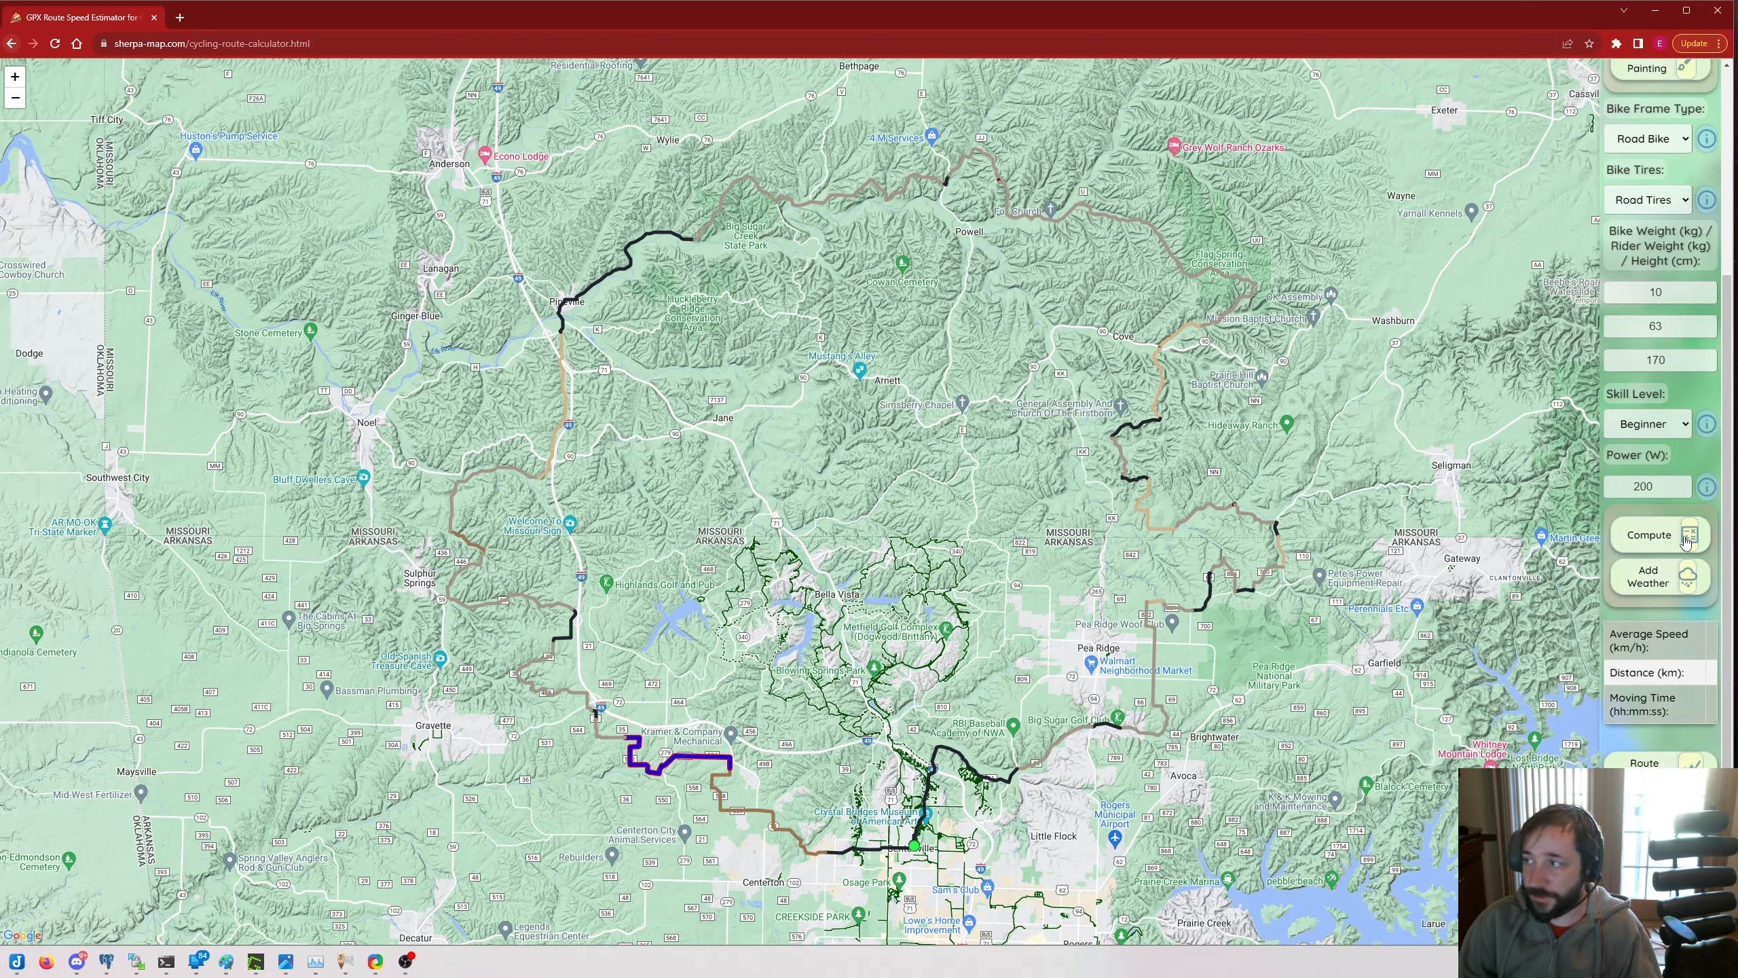
pyautogui.scroll(1, 1656, 477)
pyautogui.scroll(2, 1656, 477)
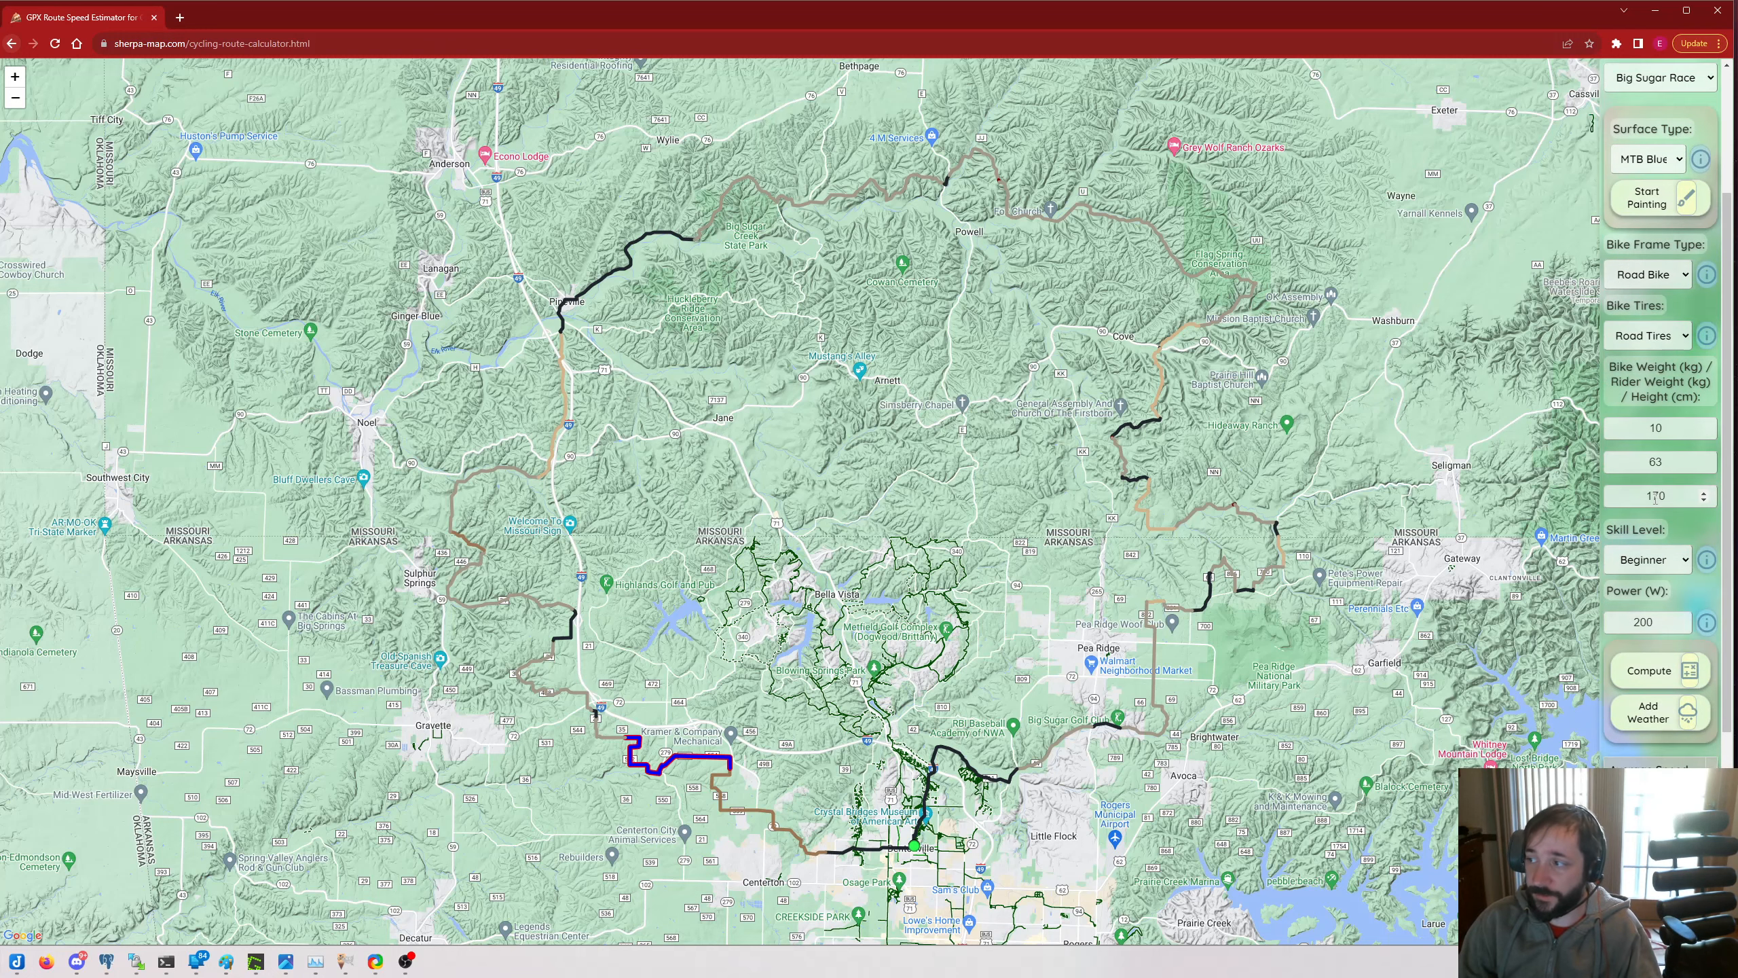
pyautogui.scroll(-3, 1653, 427)
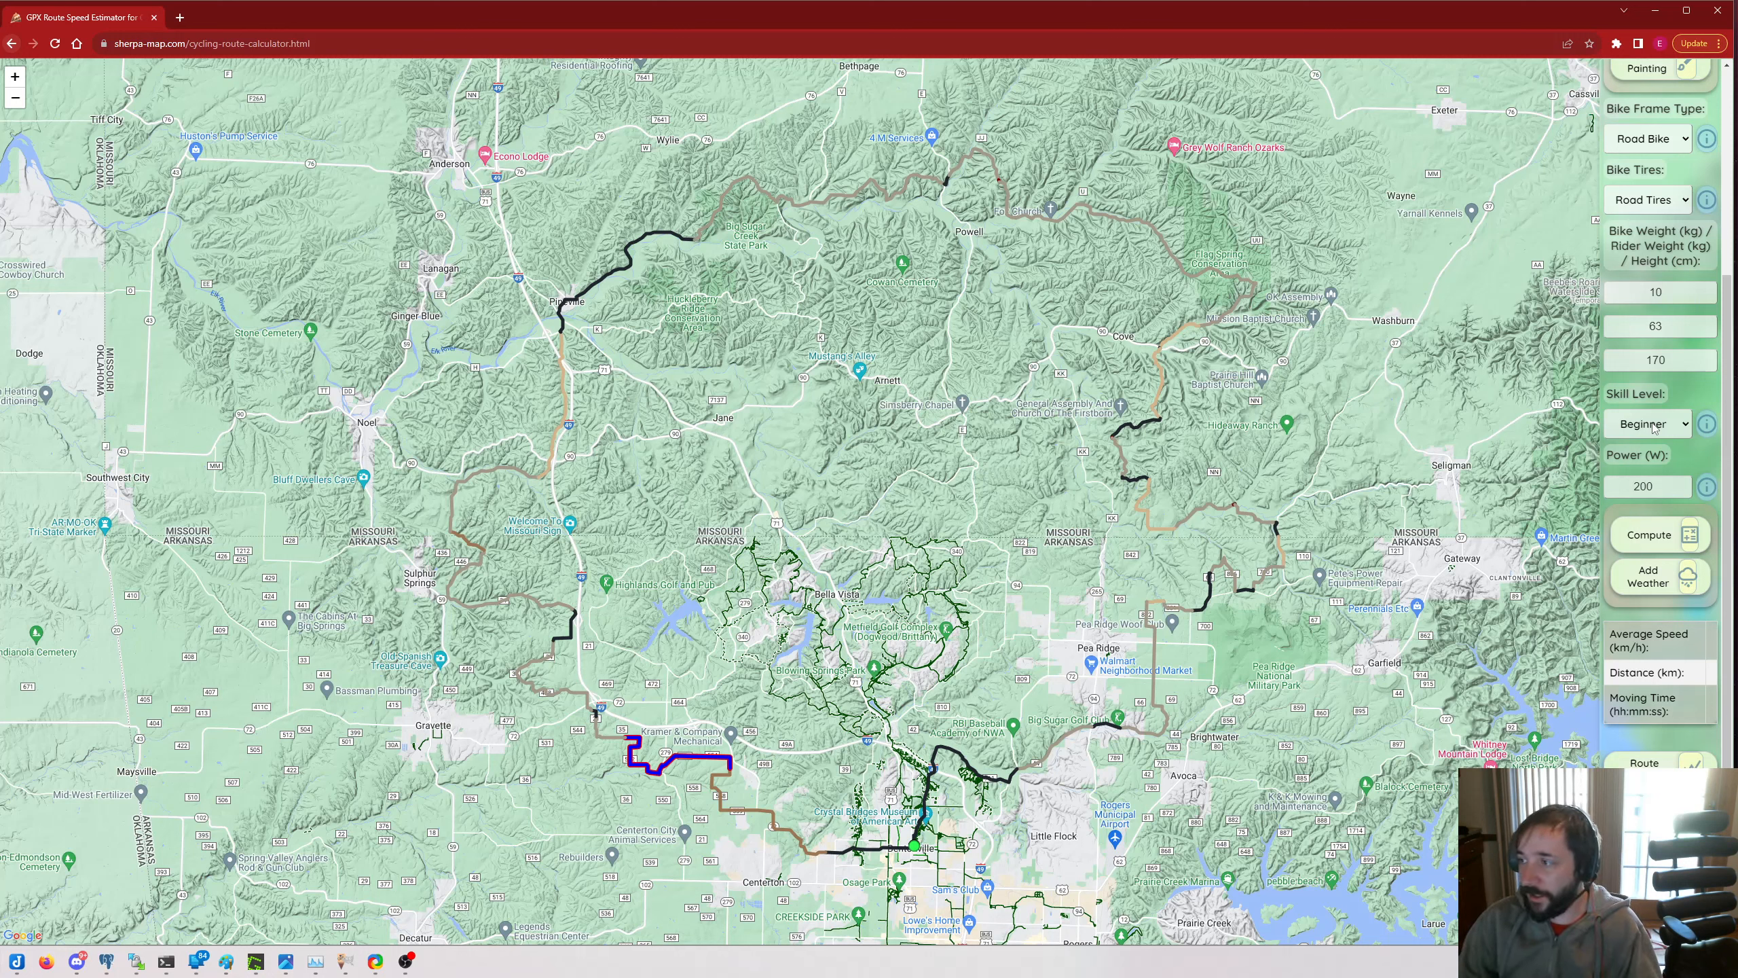
# - Compute the route's average speed and moving time with the current bike and rider settings
pyautogui.scroll(-1, 1653, 427)
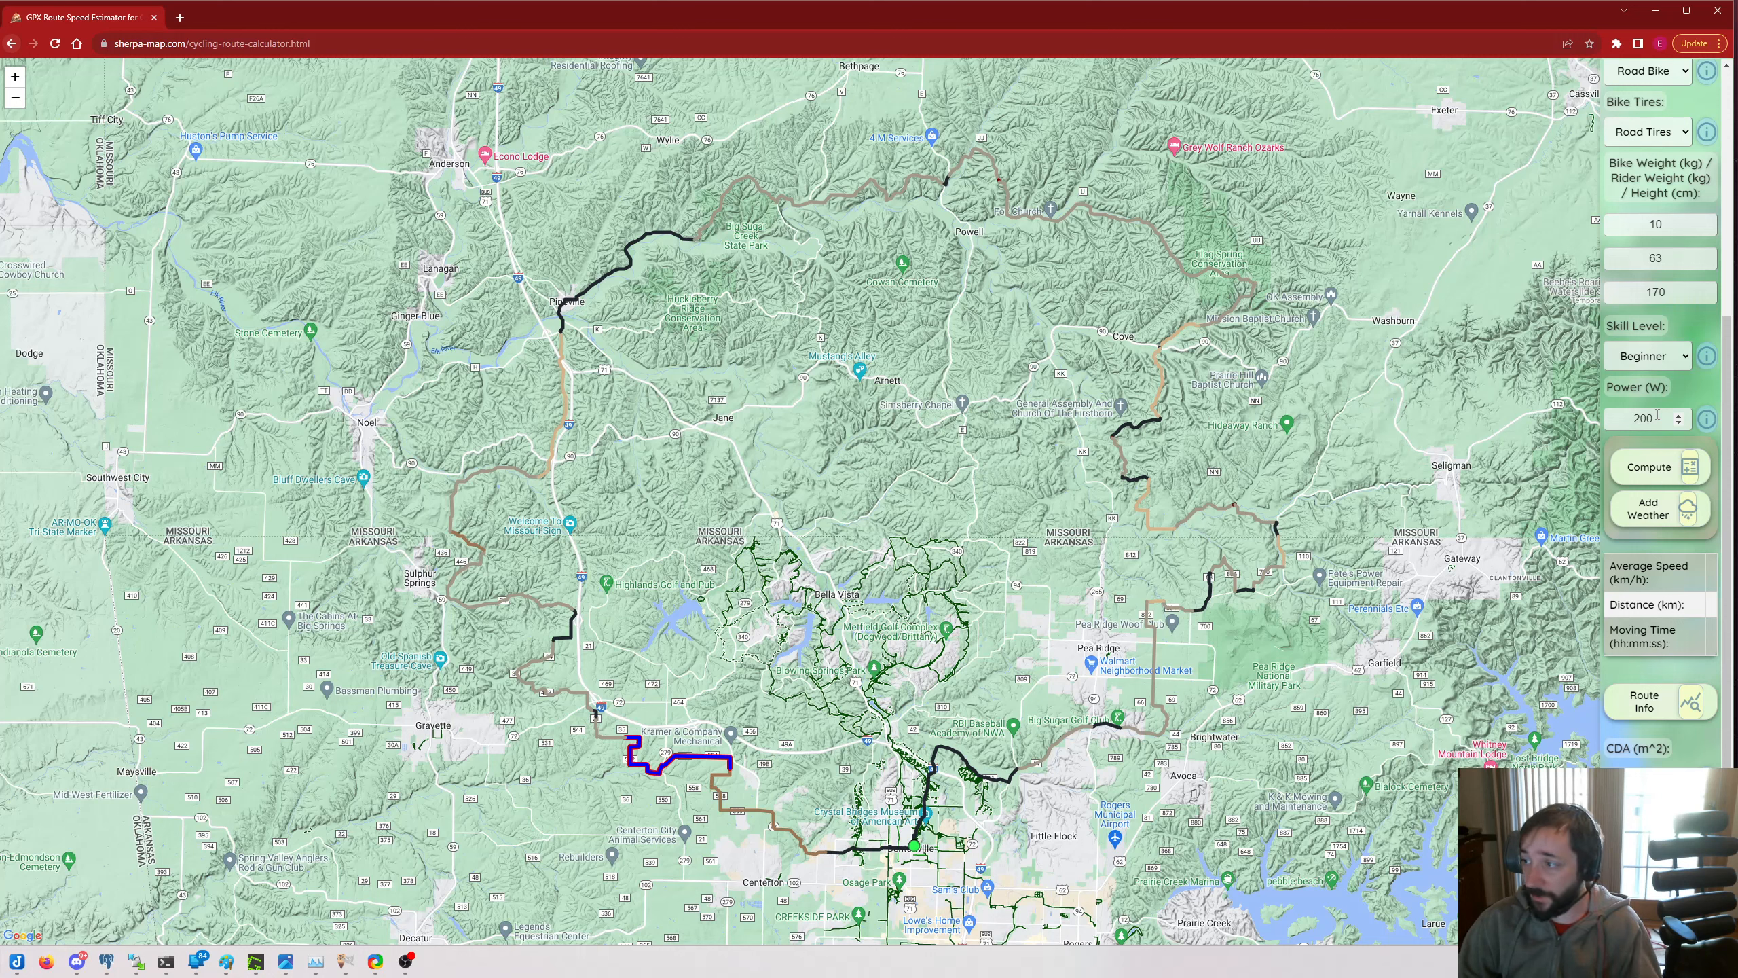
pyautogui.scroll(-1, 1659, 438)
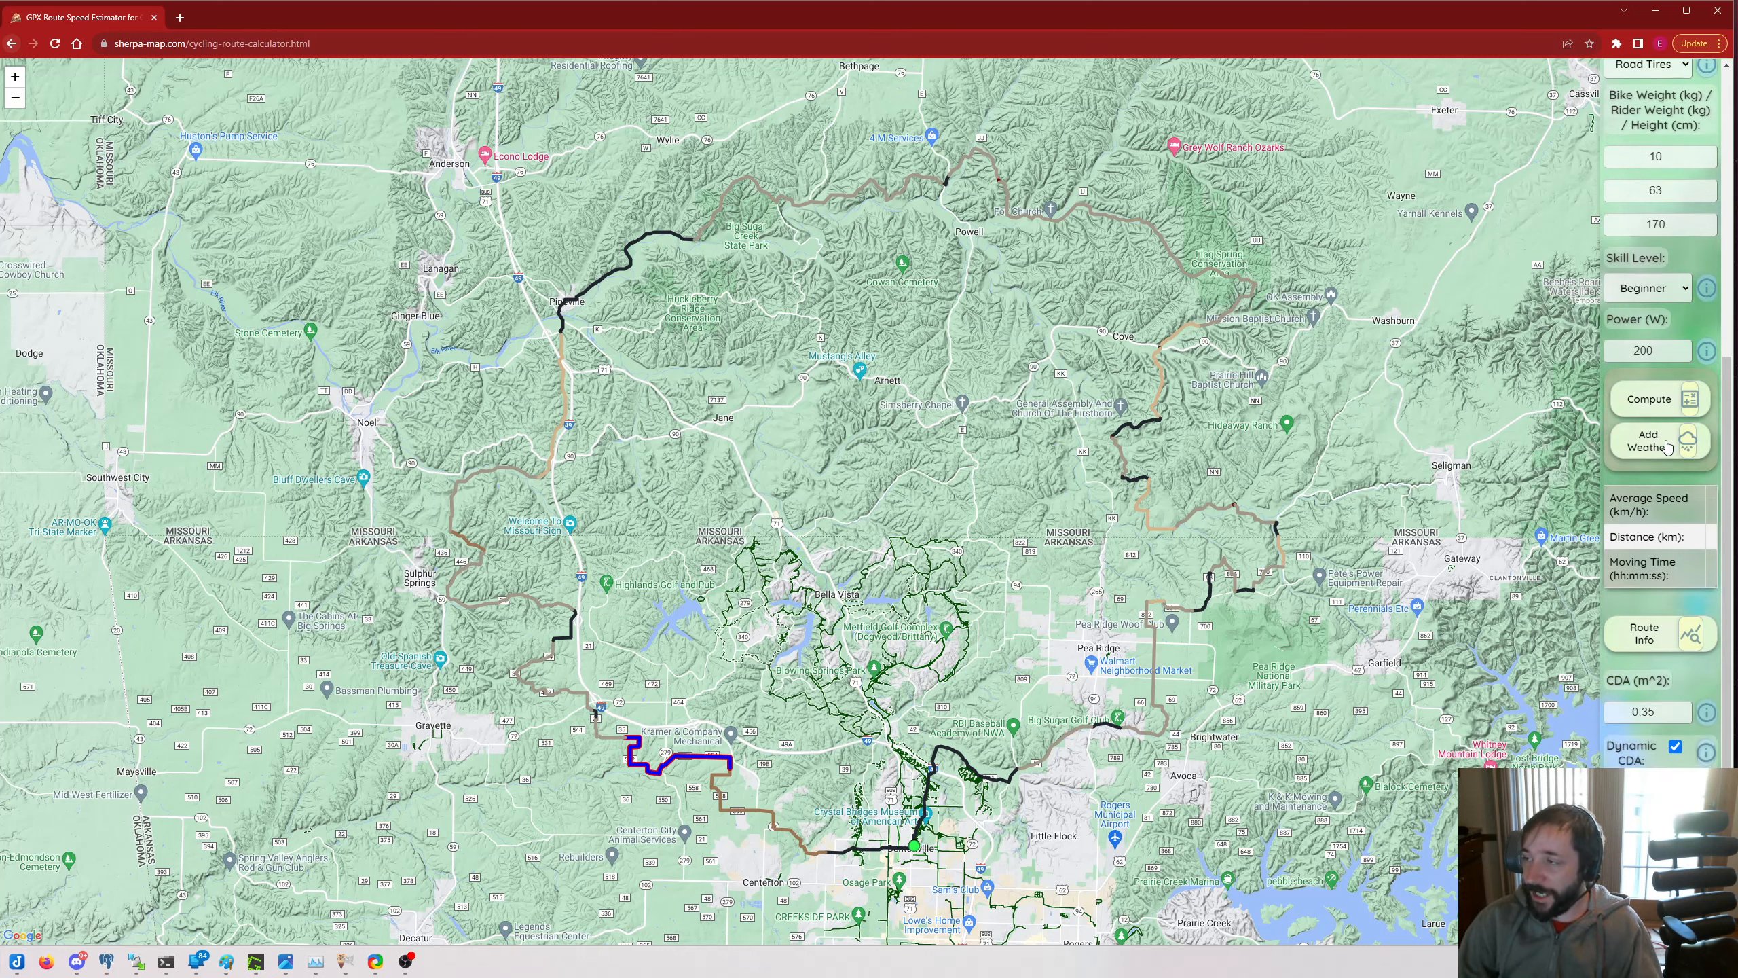
pyautogui.scroll(-1, 1667, 446)
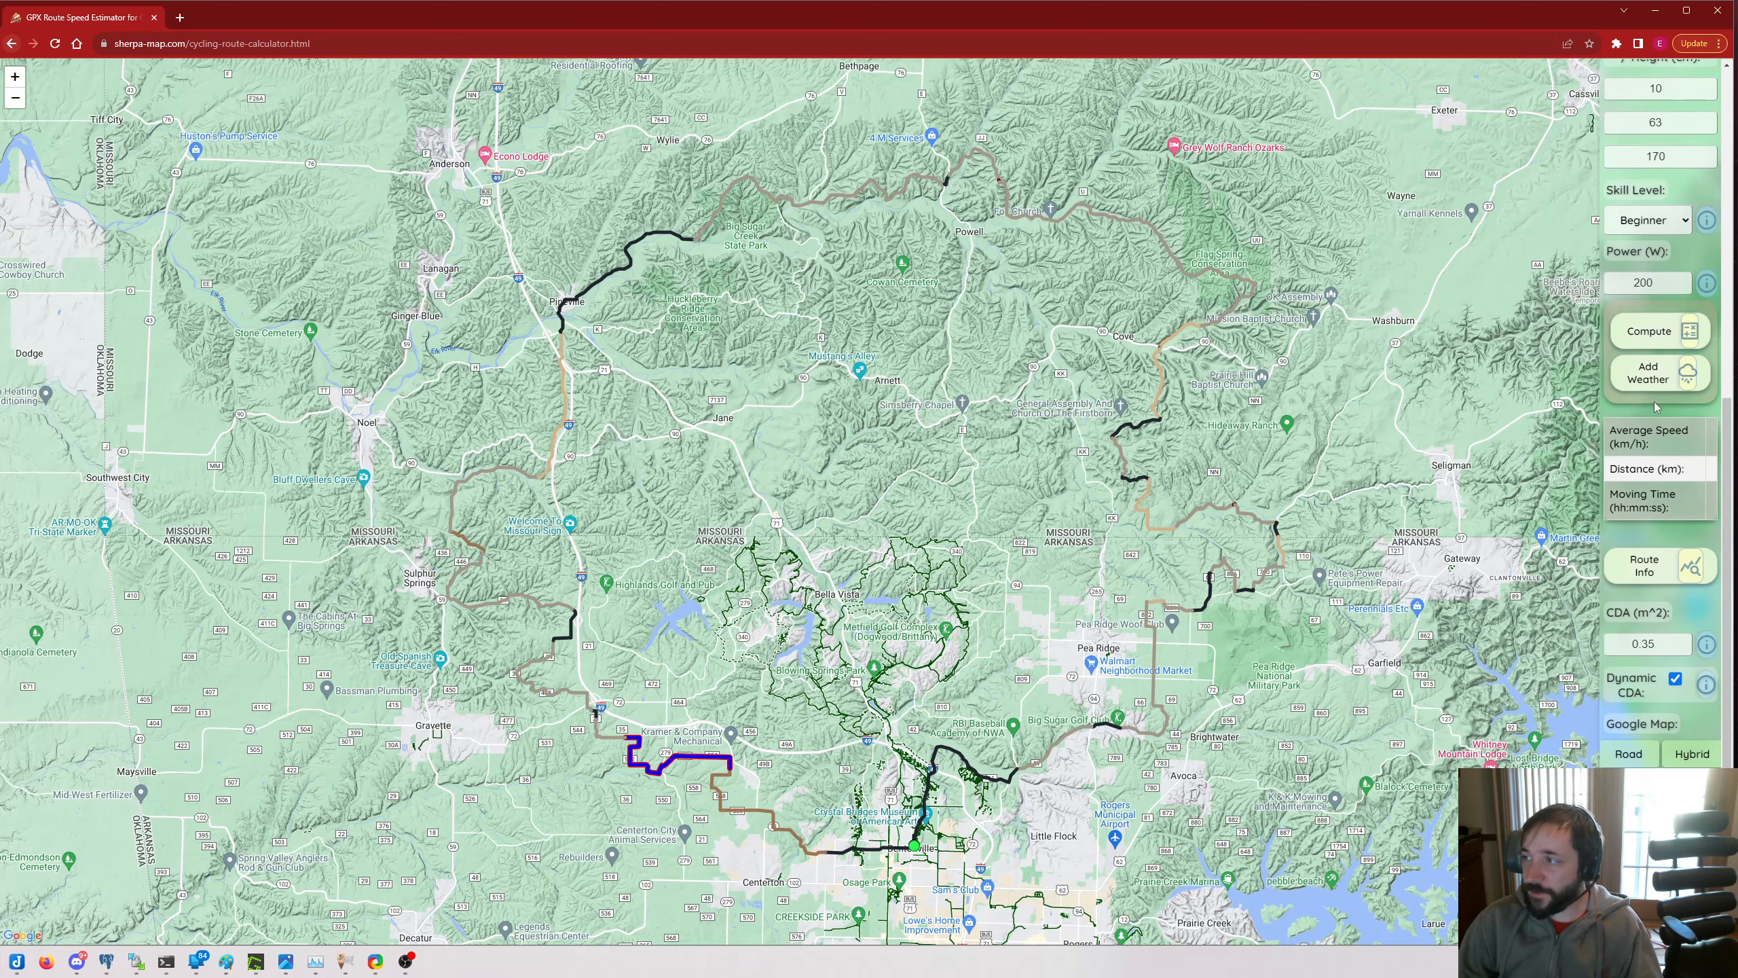
pyautogui.click(1664, 331)
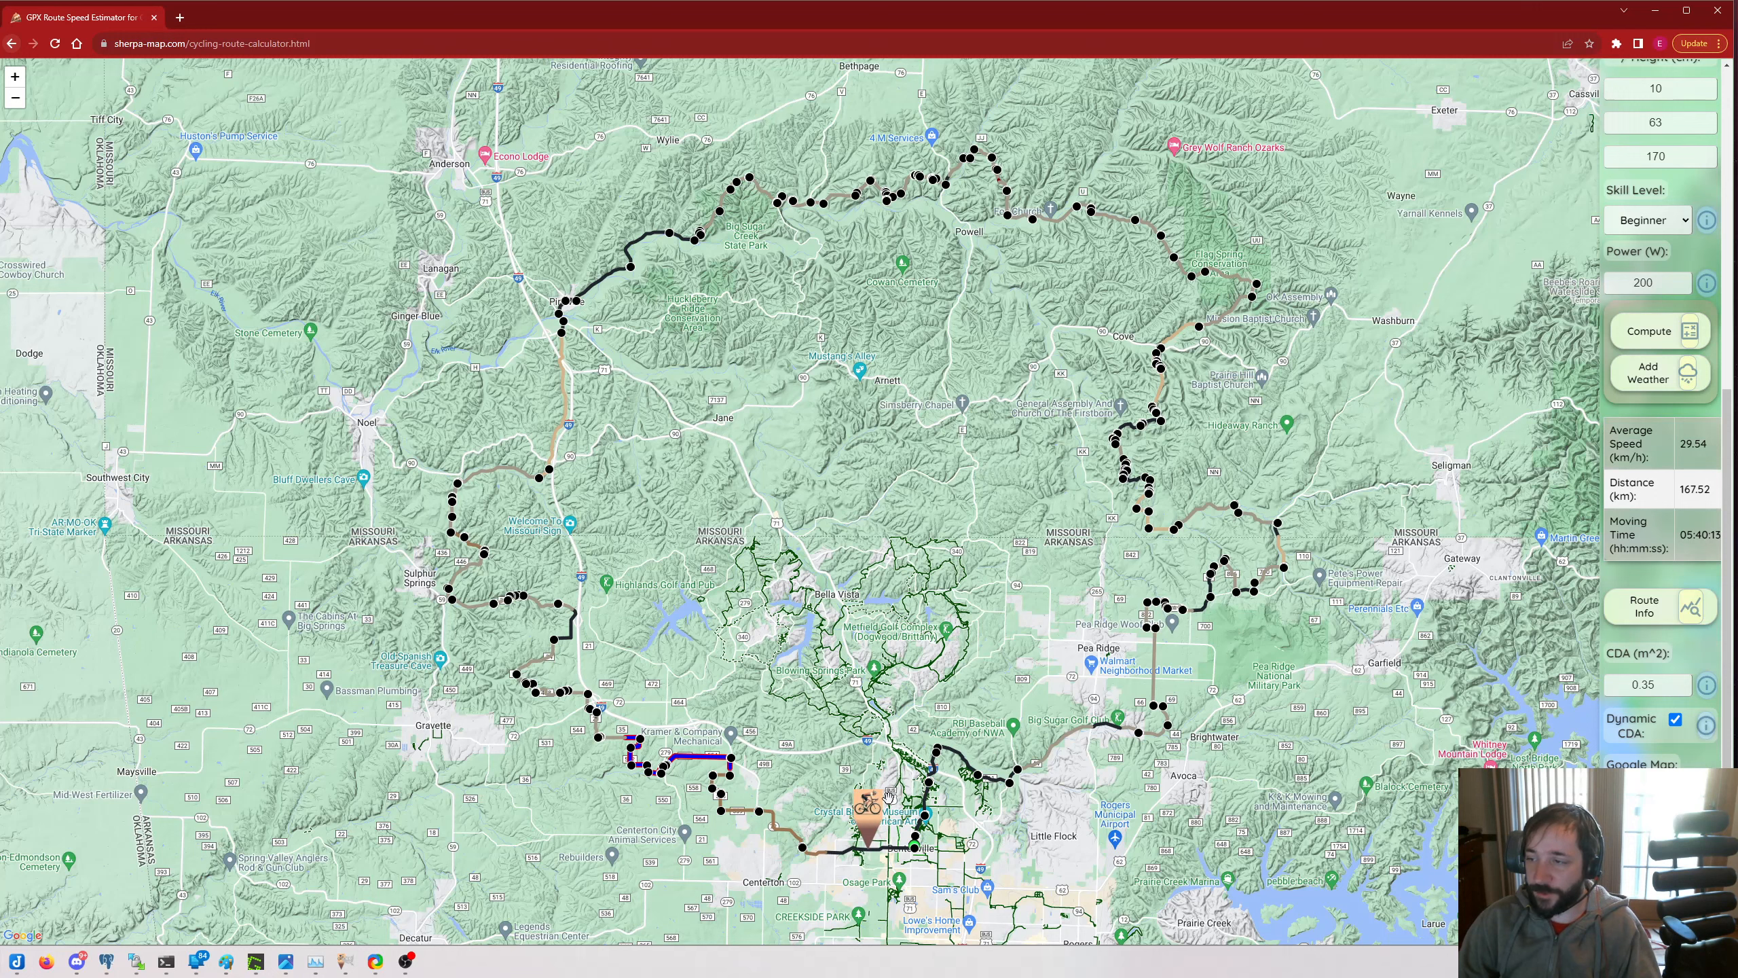
# - Add weather to the calculation with a 01:10 start time and recompute the route estimate
pyautogui.scroll(-1, 1669, 384)
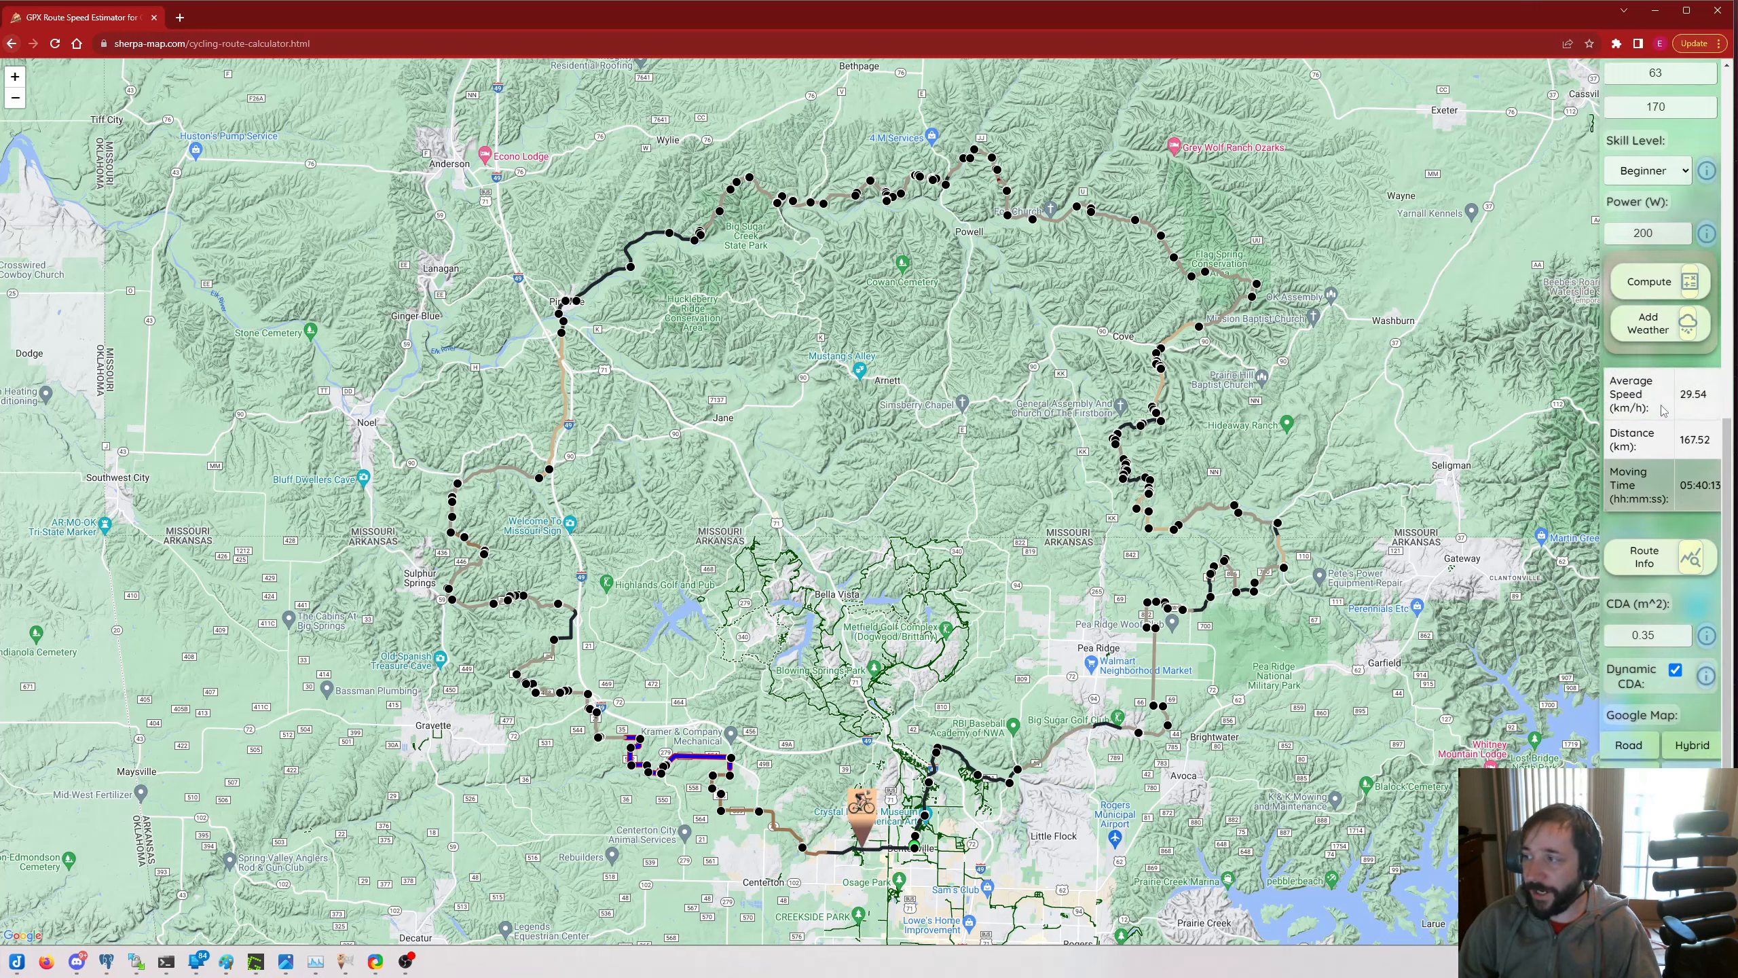
pyautogui.click(1678, 330)
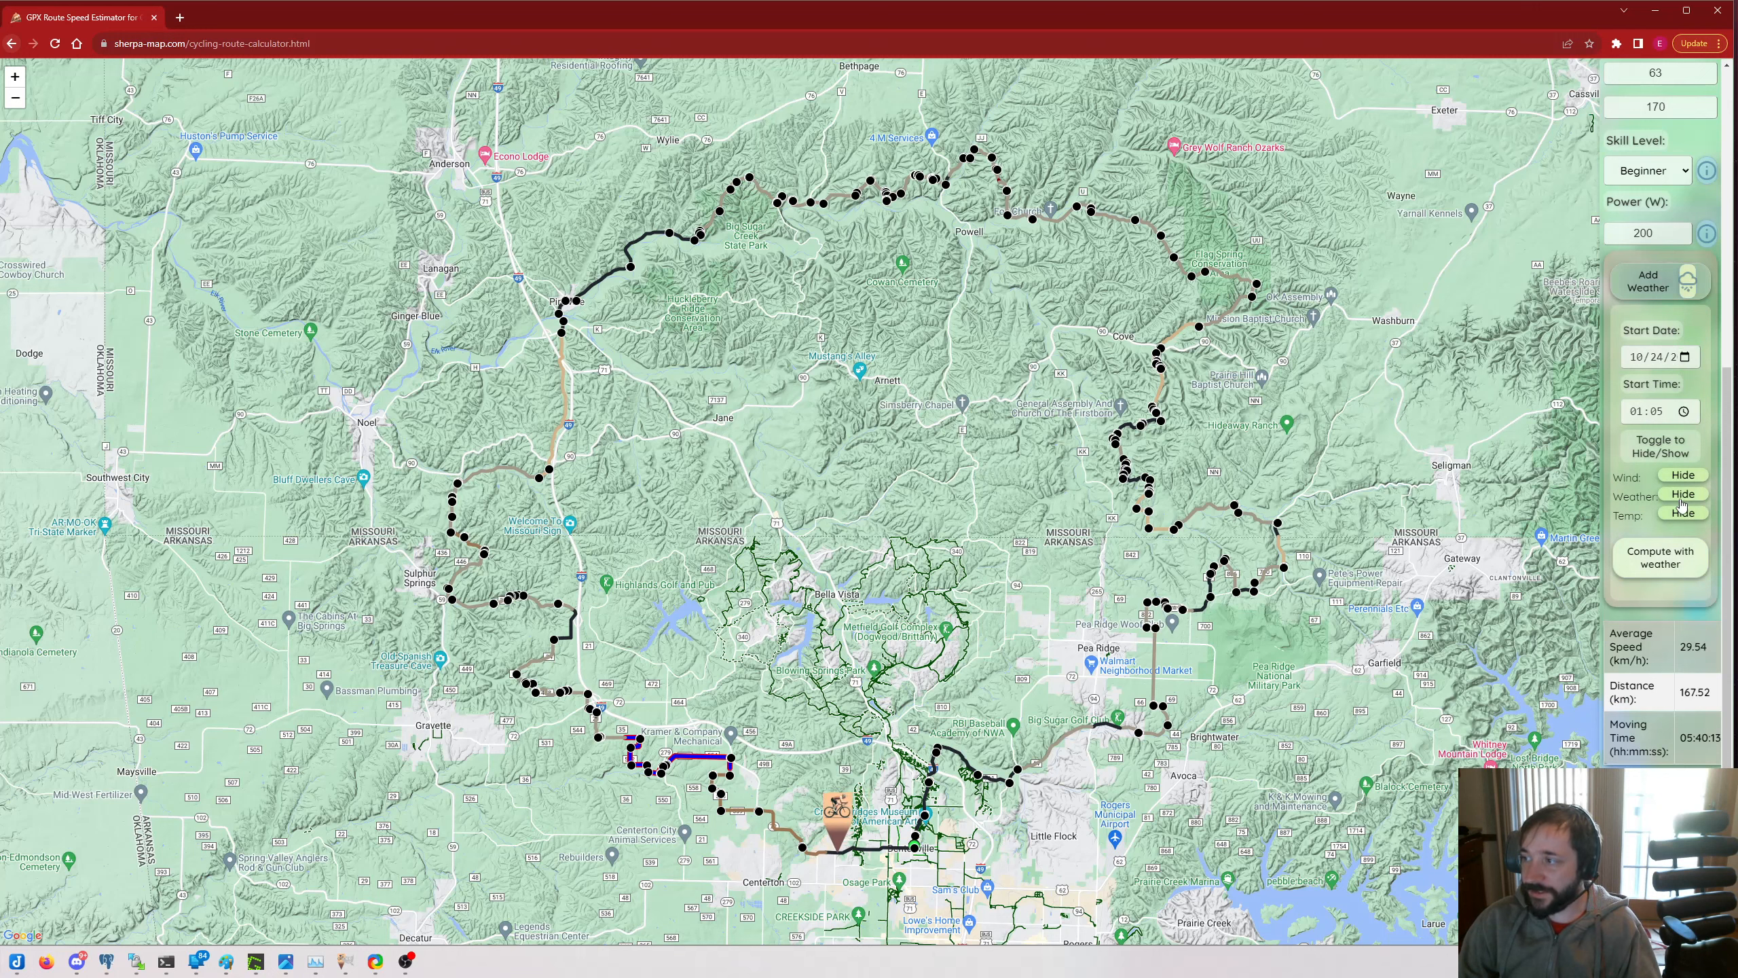
pyautogui.click(1652, 563)
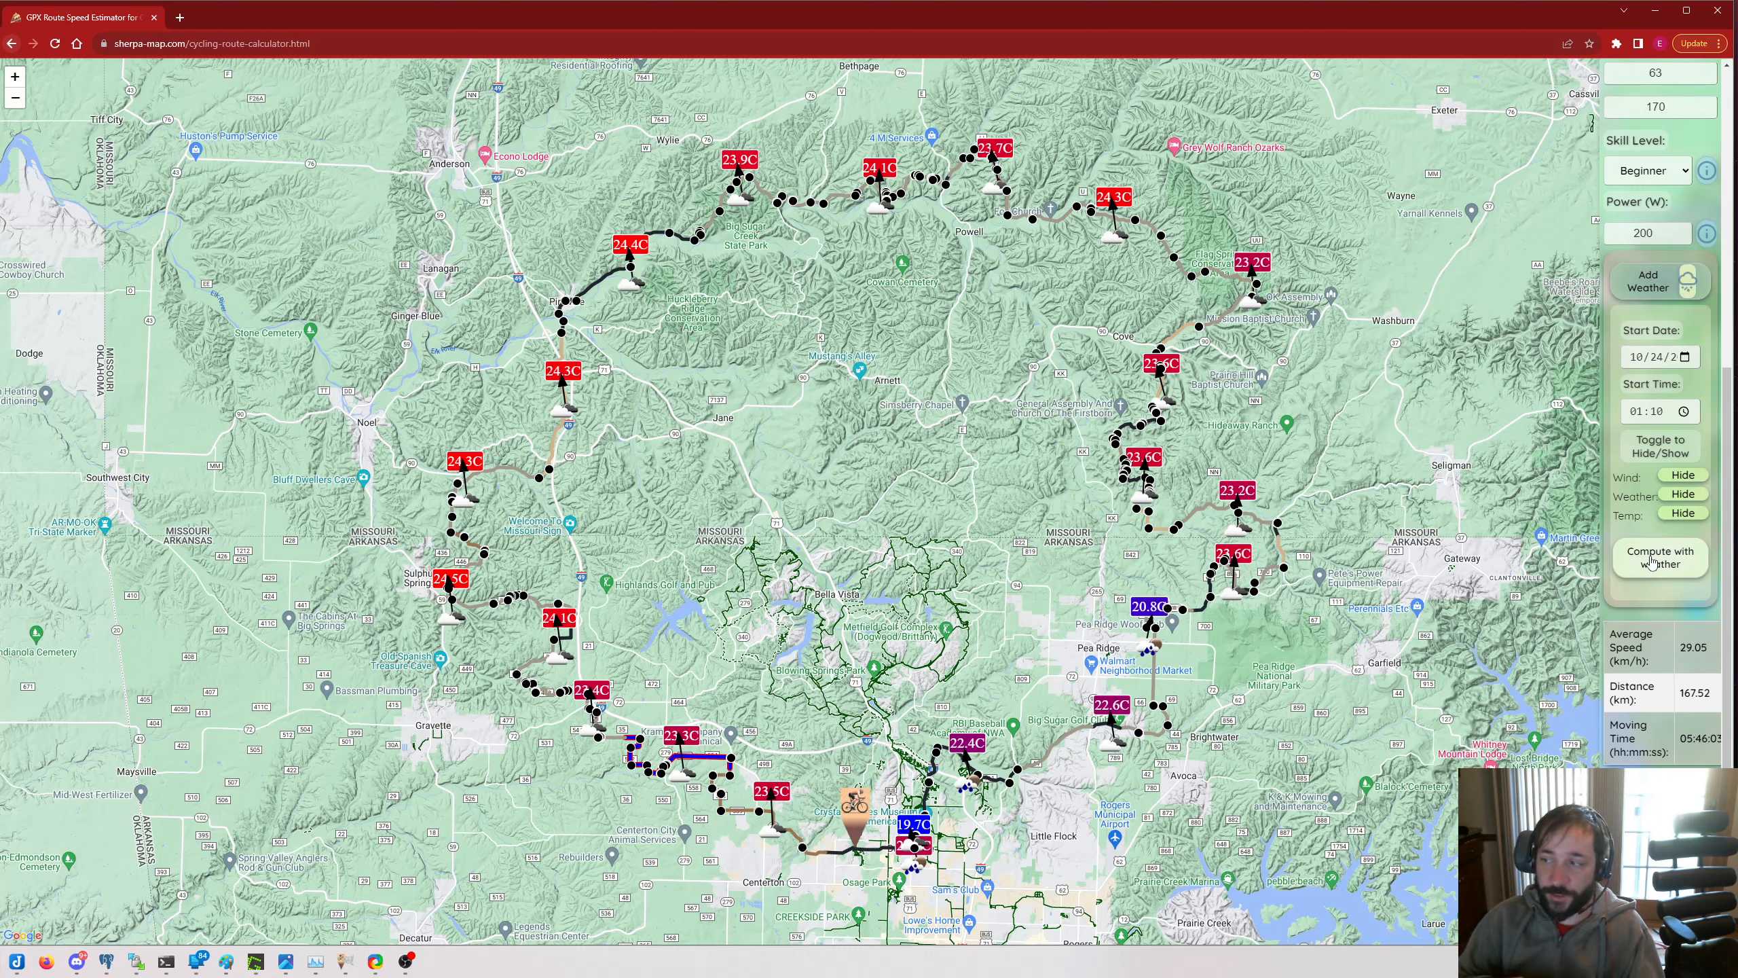
pyautogui.click(1653, 549)
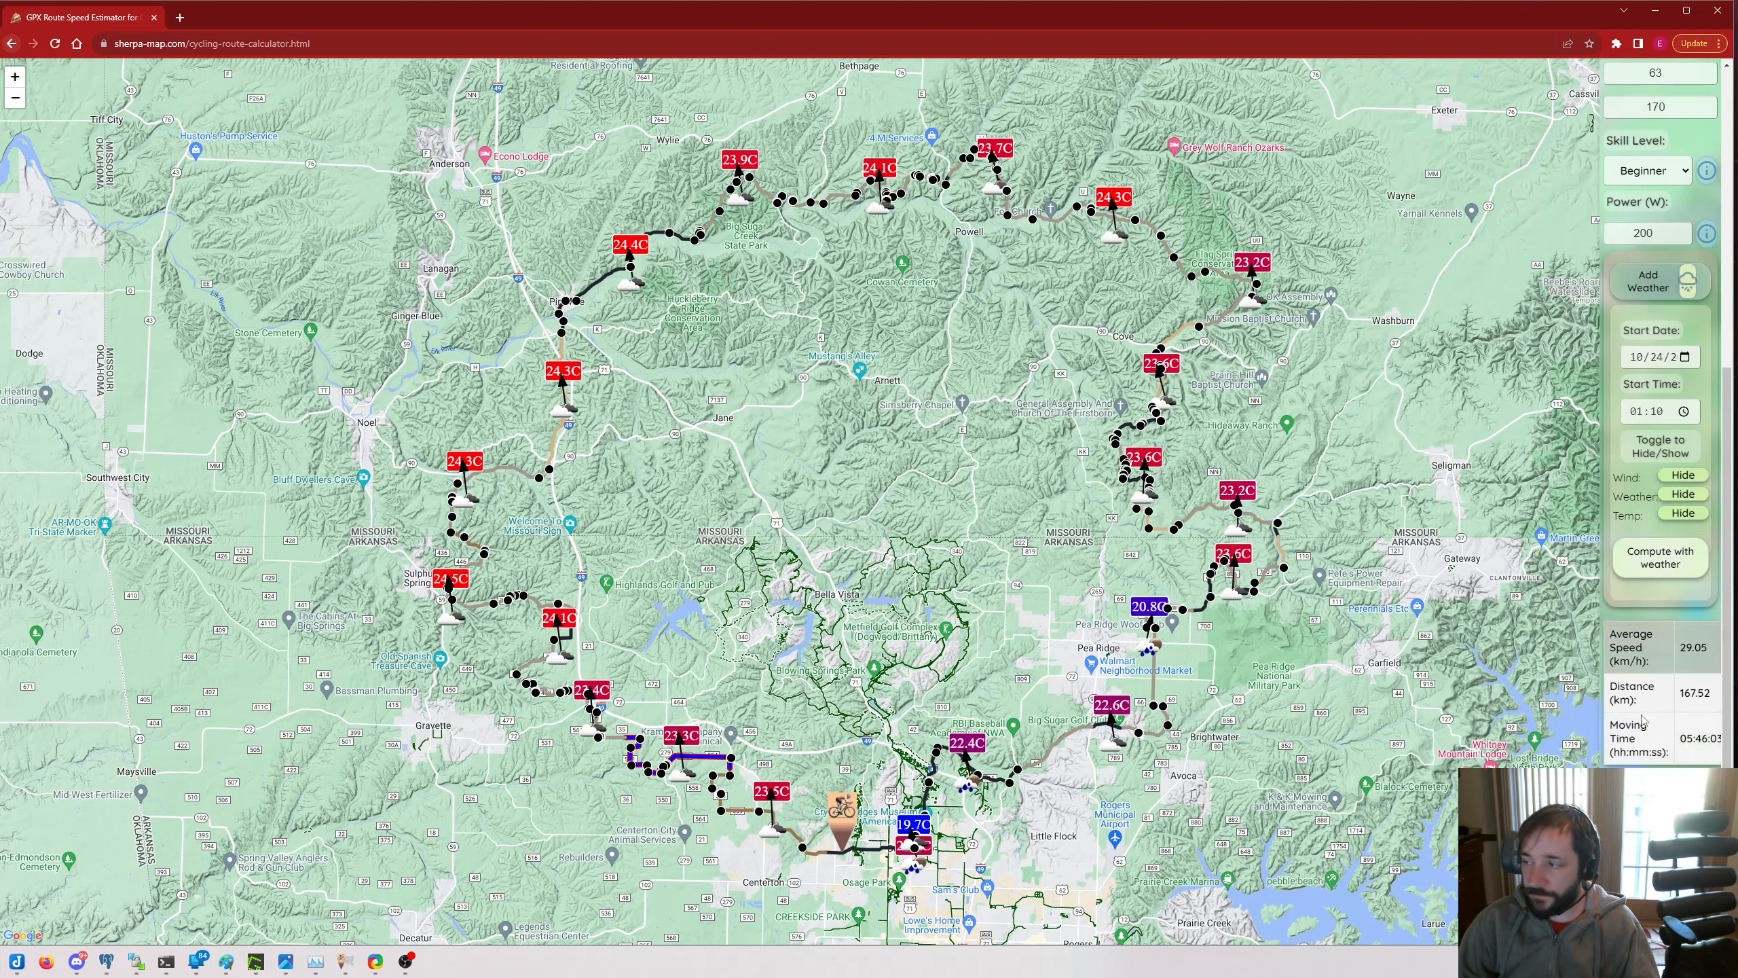
# - Show the detailed route info and look through its elevation, wind, temperature and surface statistics
pyautogui.scroll(-2, 1652, 728)
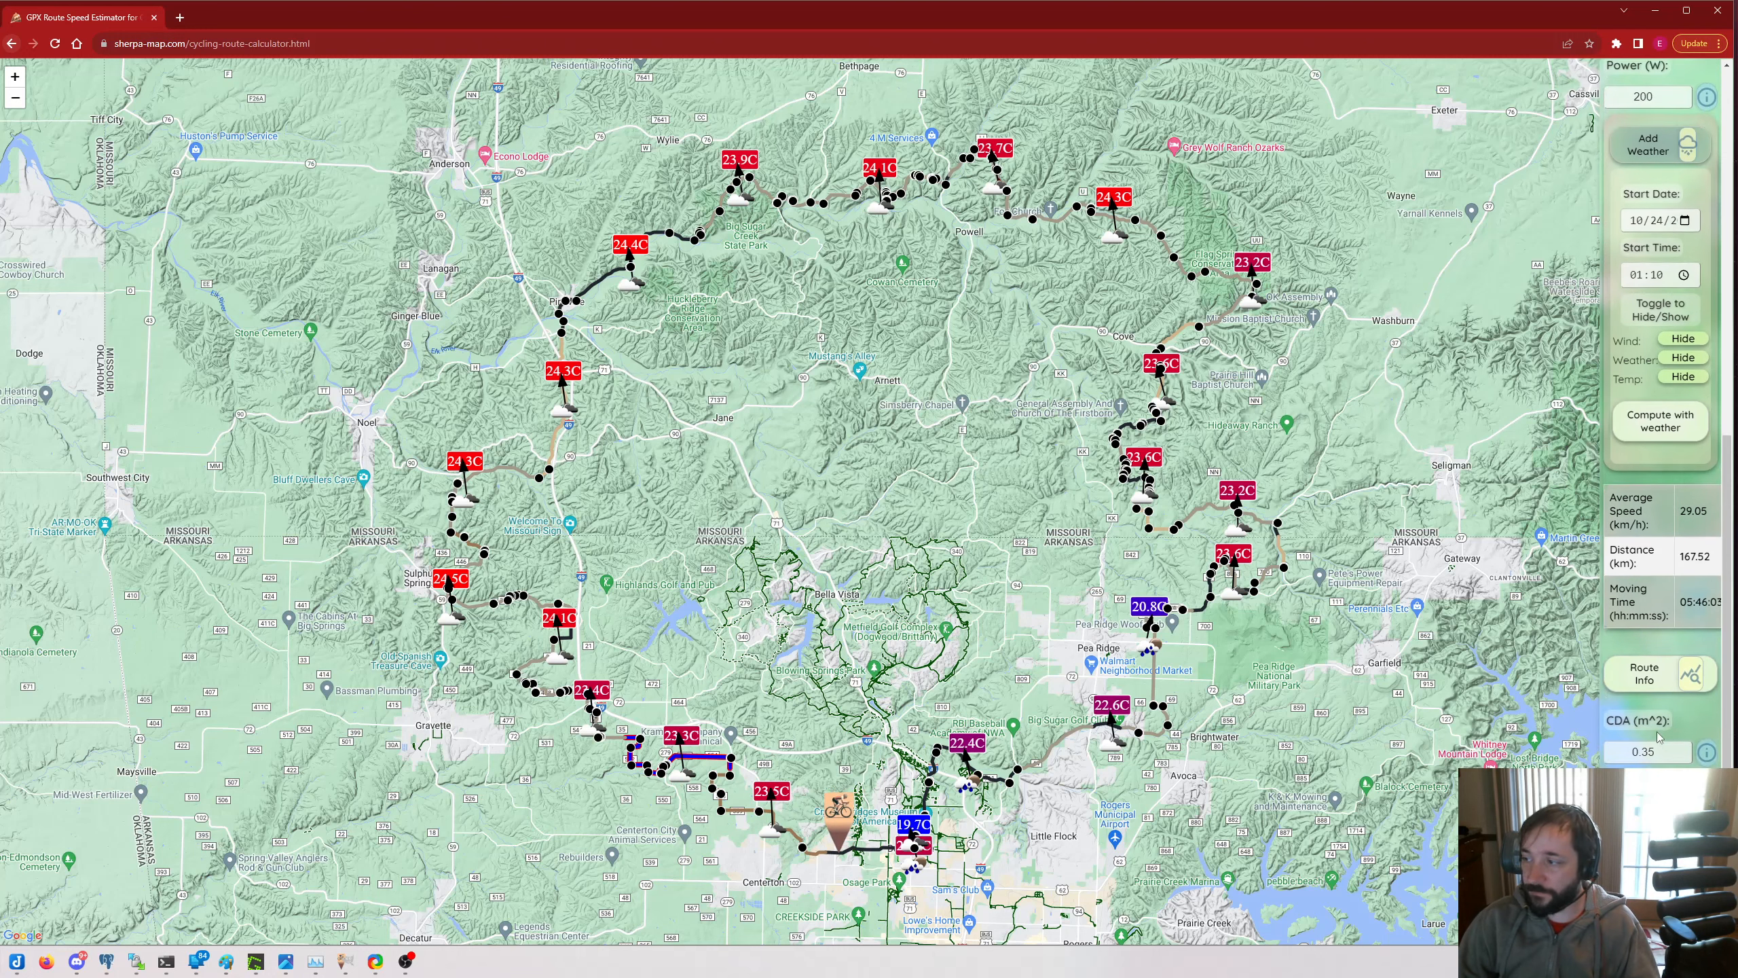
pyautogui.scroll(-2, 1674, 626)
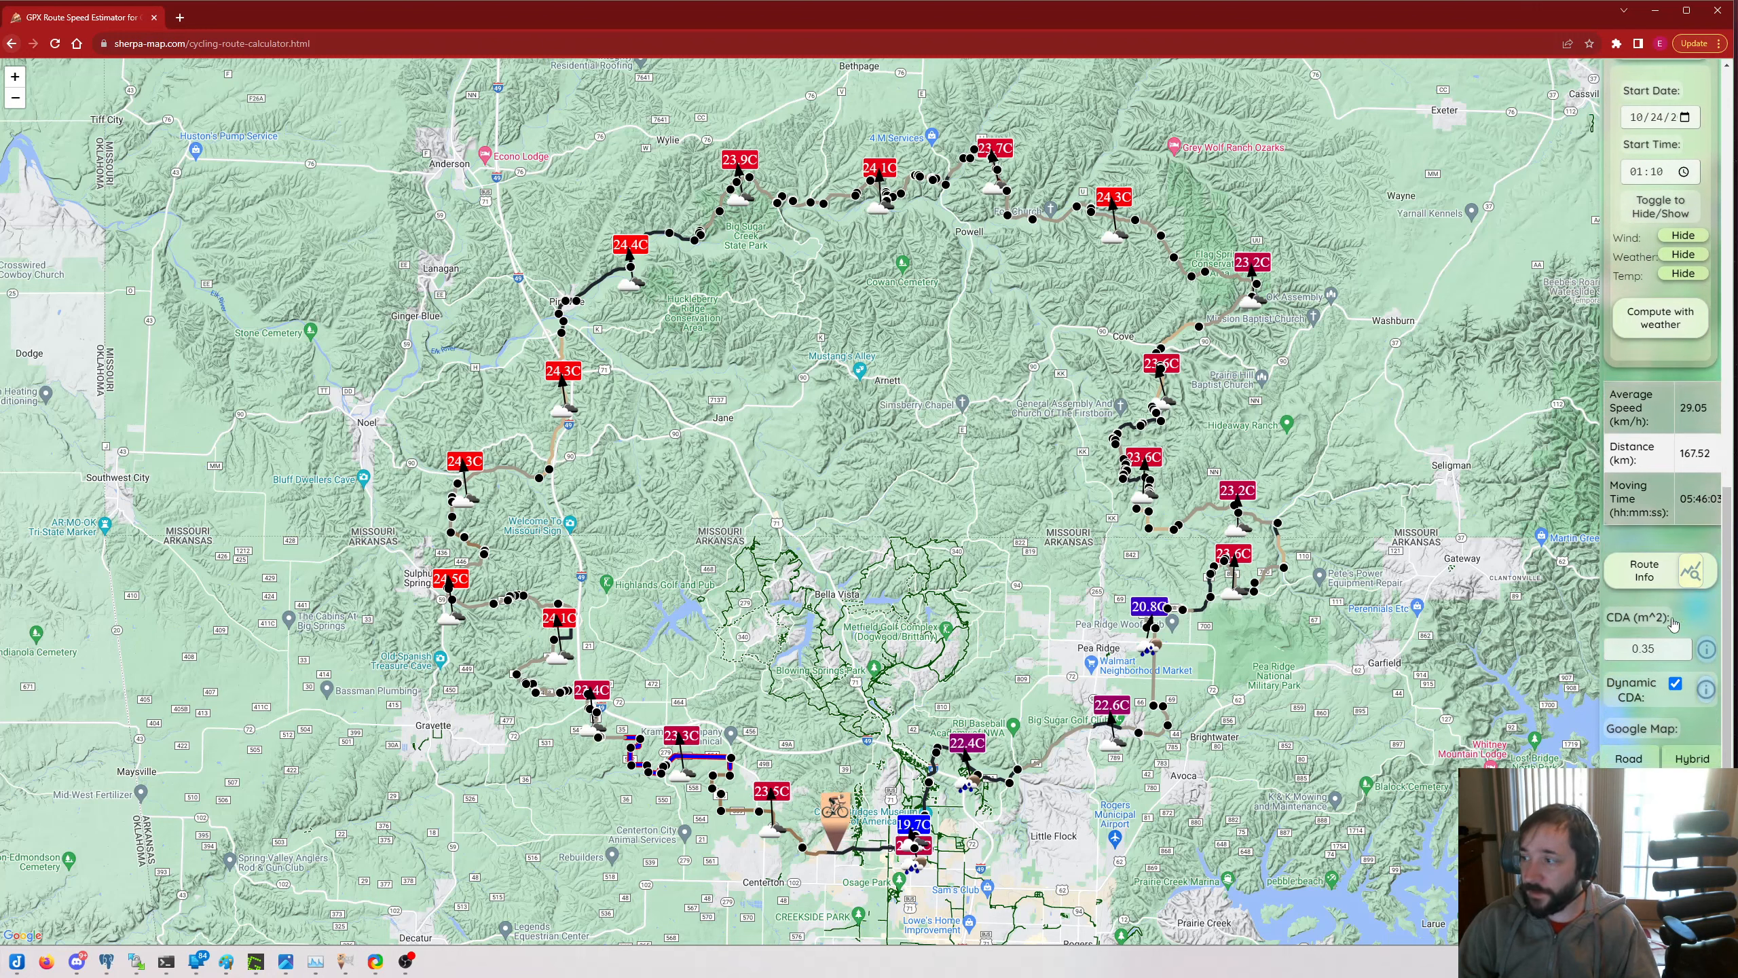
pyautogui.click(1689, 559)
pyautogui.scroll(-4, 1678, 566)
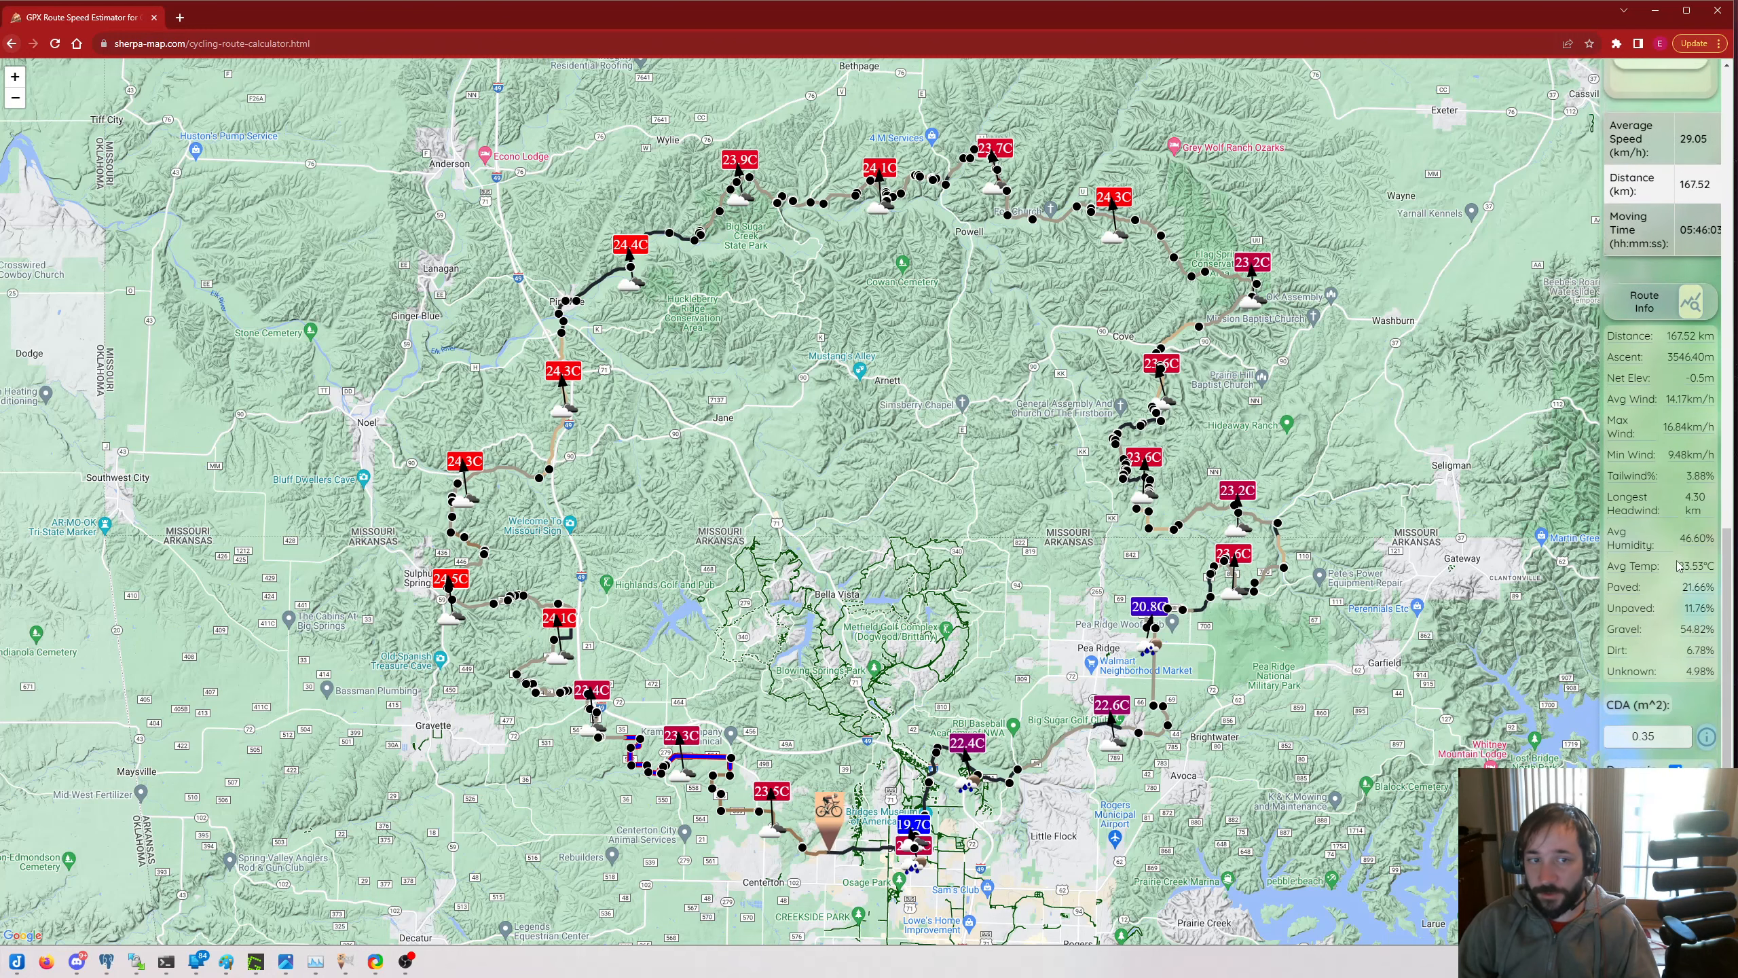
pyautogui.scroll(-1, 1664, 711)
pyautogui.scroll(1, 1662, 685)
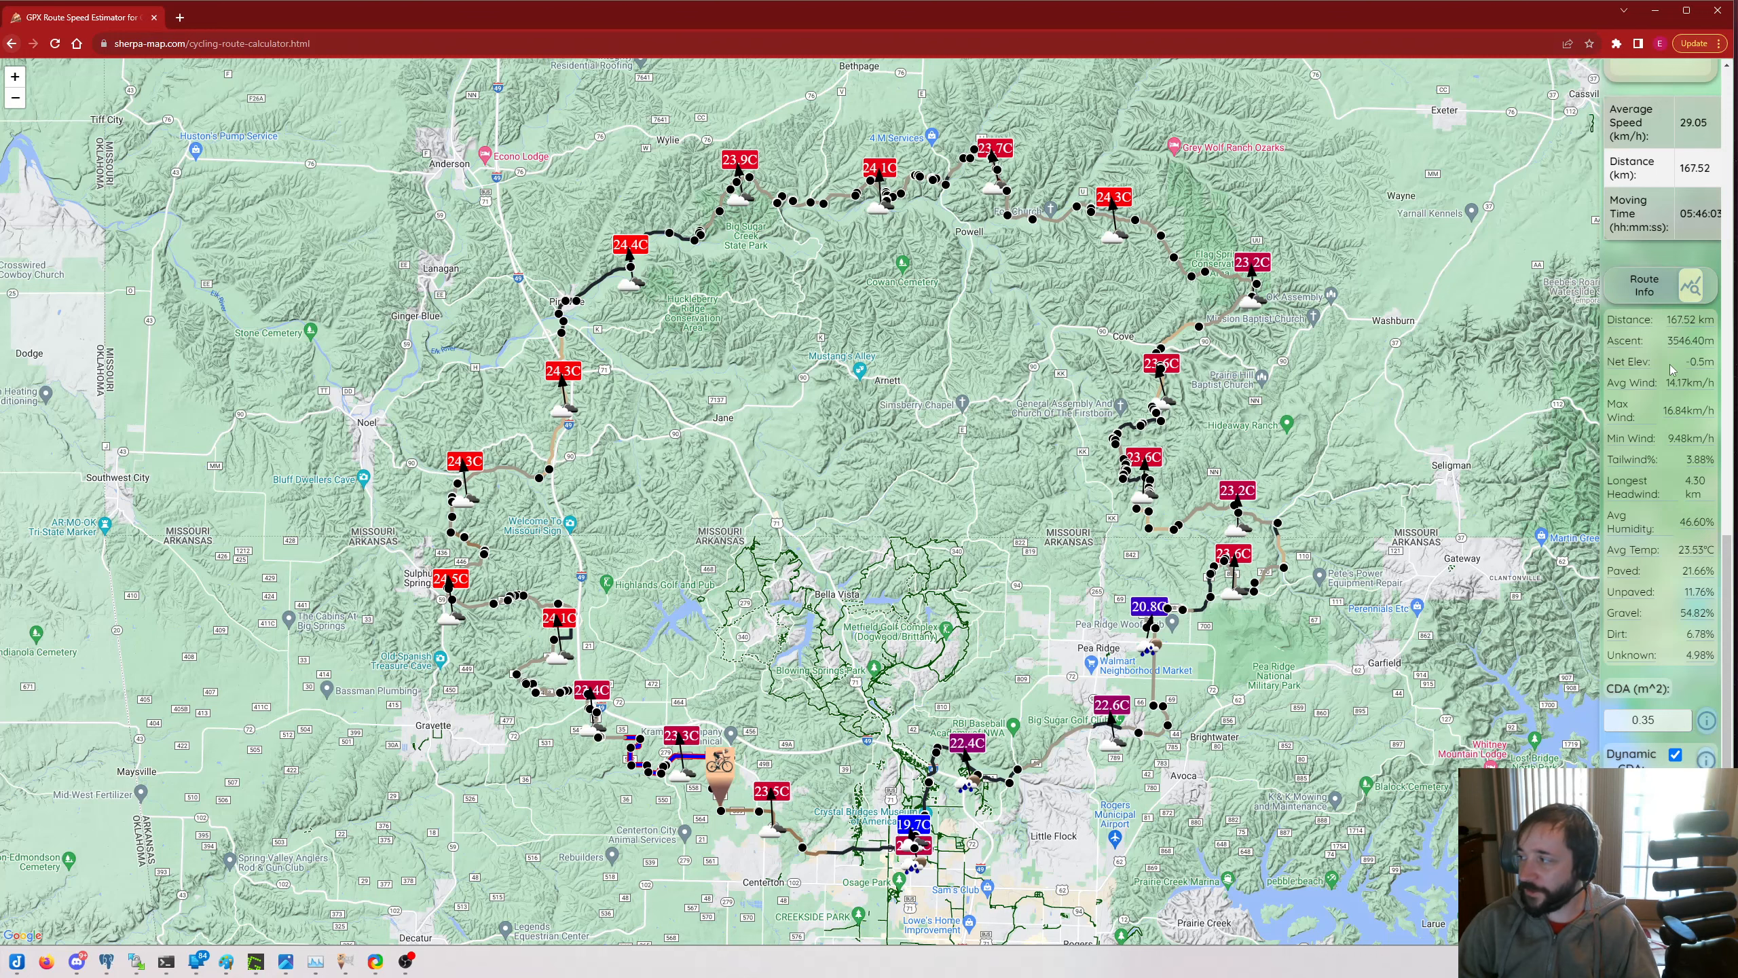
pyautogui.scroll(-1, 1670, 370)
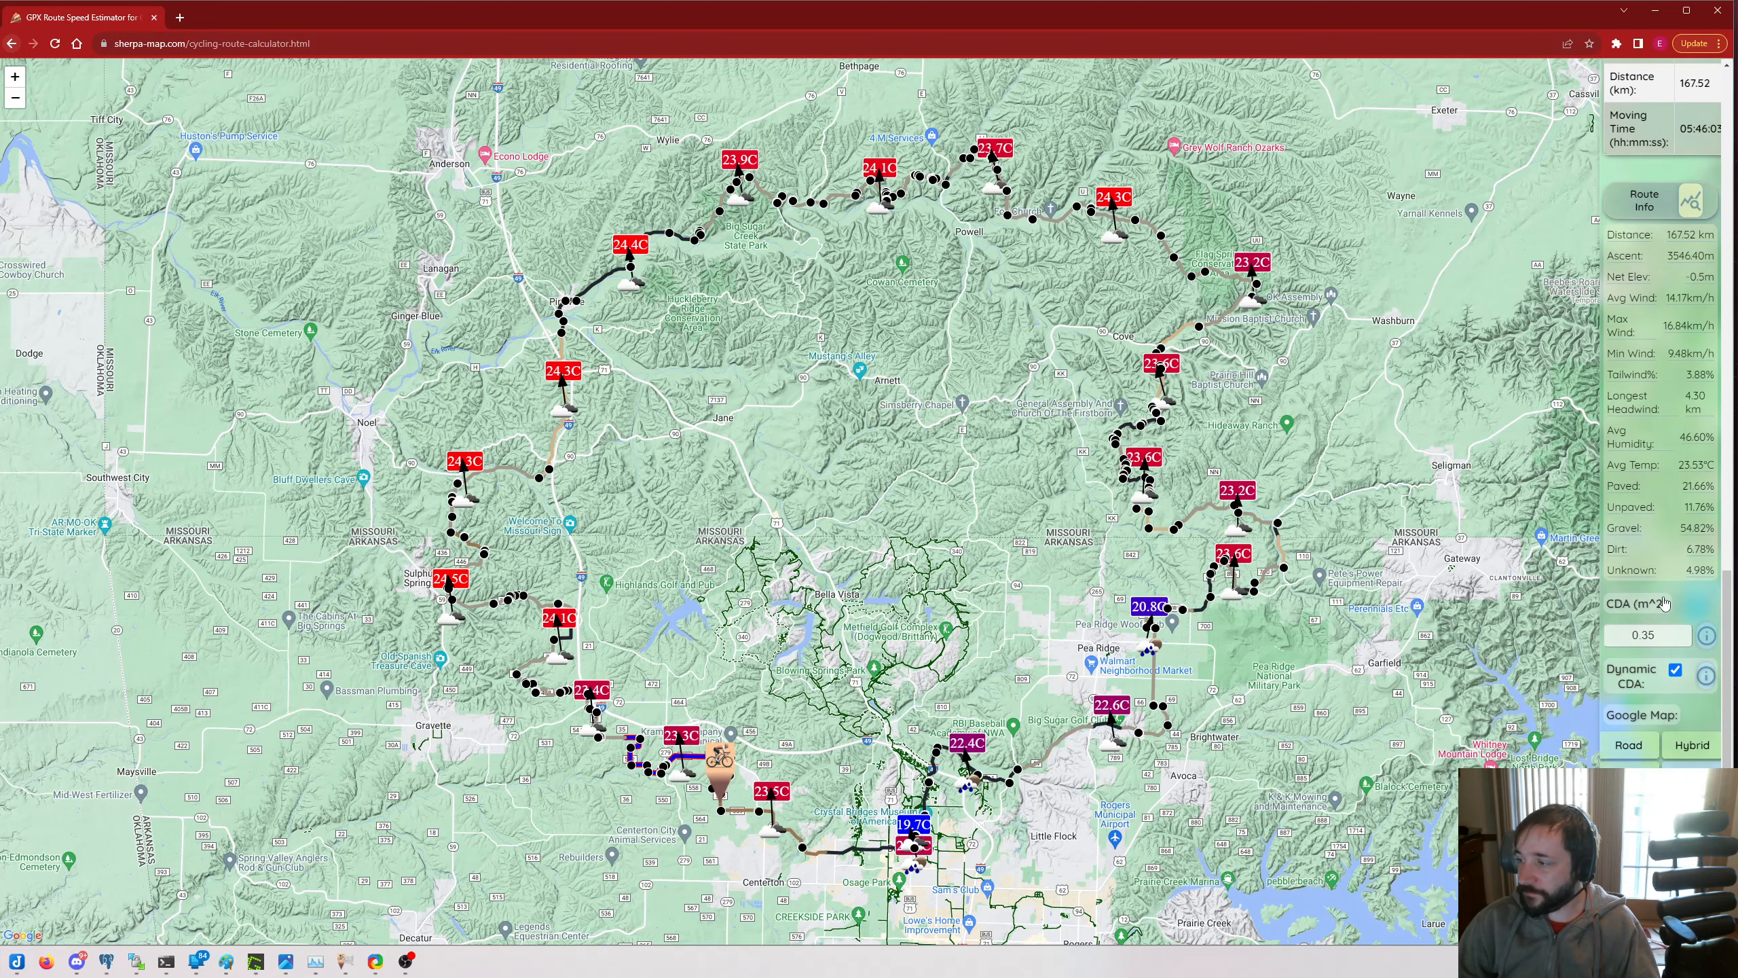
# - Try another Google base map style and set the map to Hybrid
pyautogui.click(1629, 747)
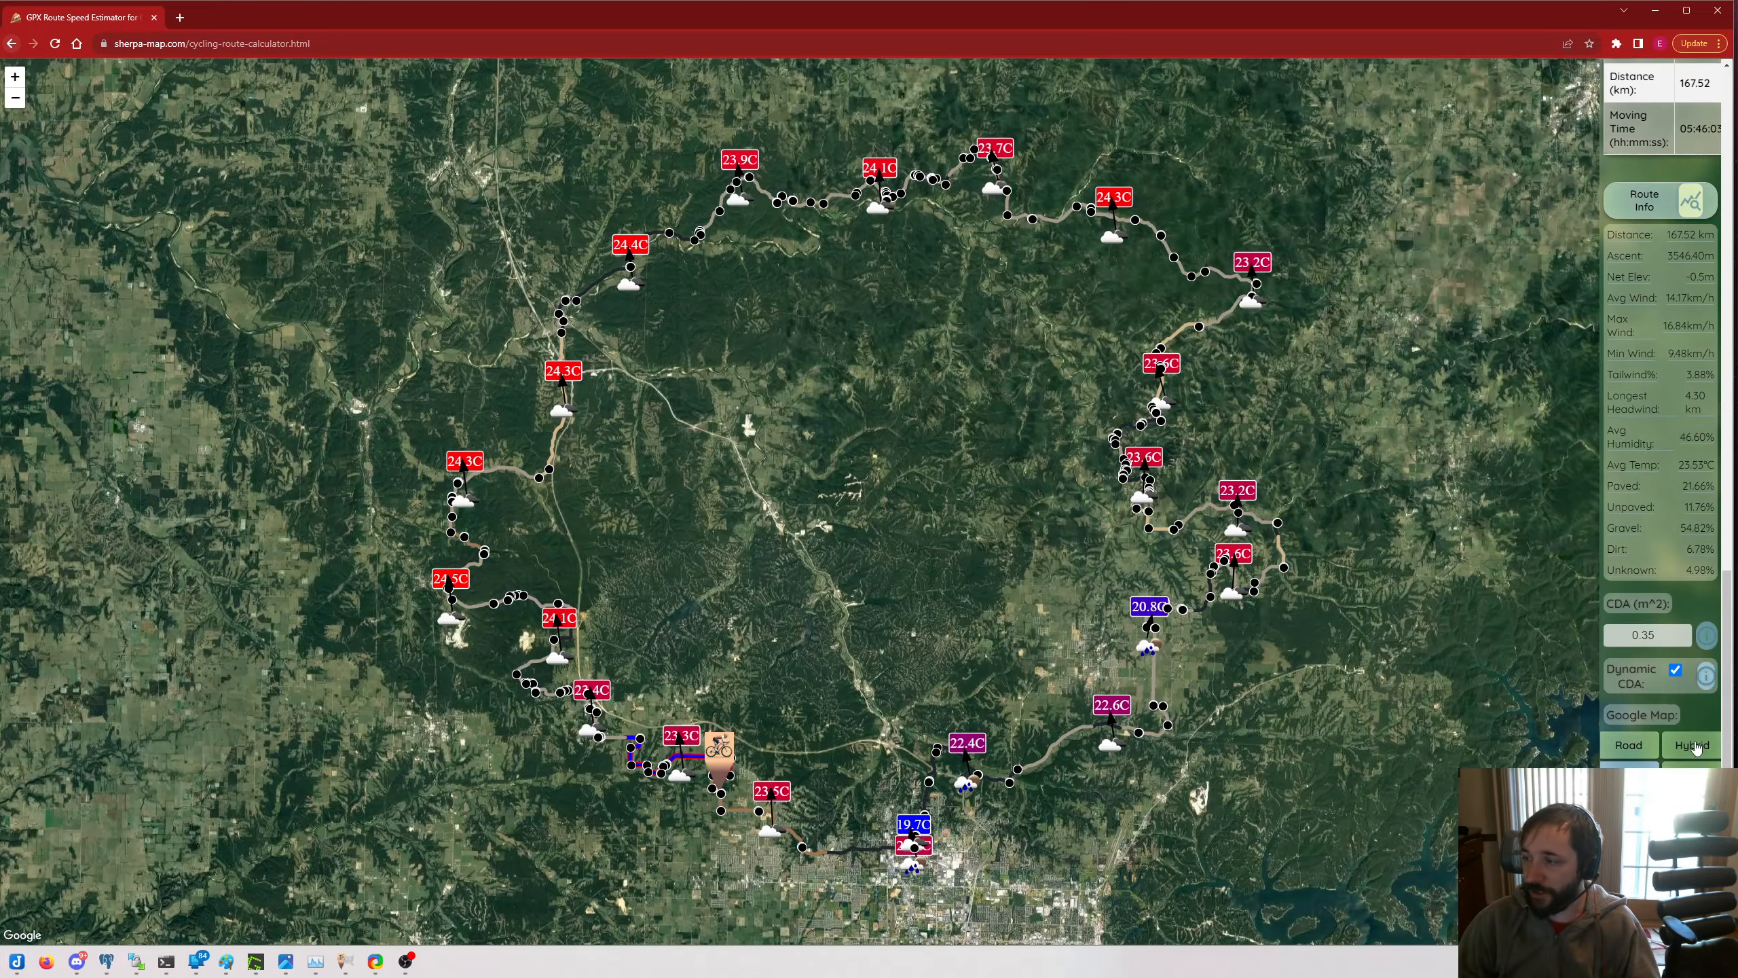
pyautogui.click(1692, 746)
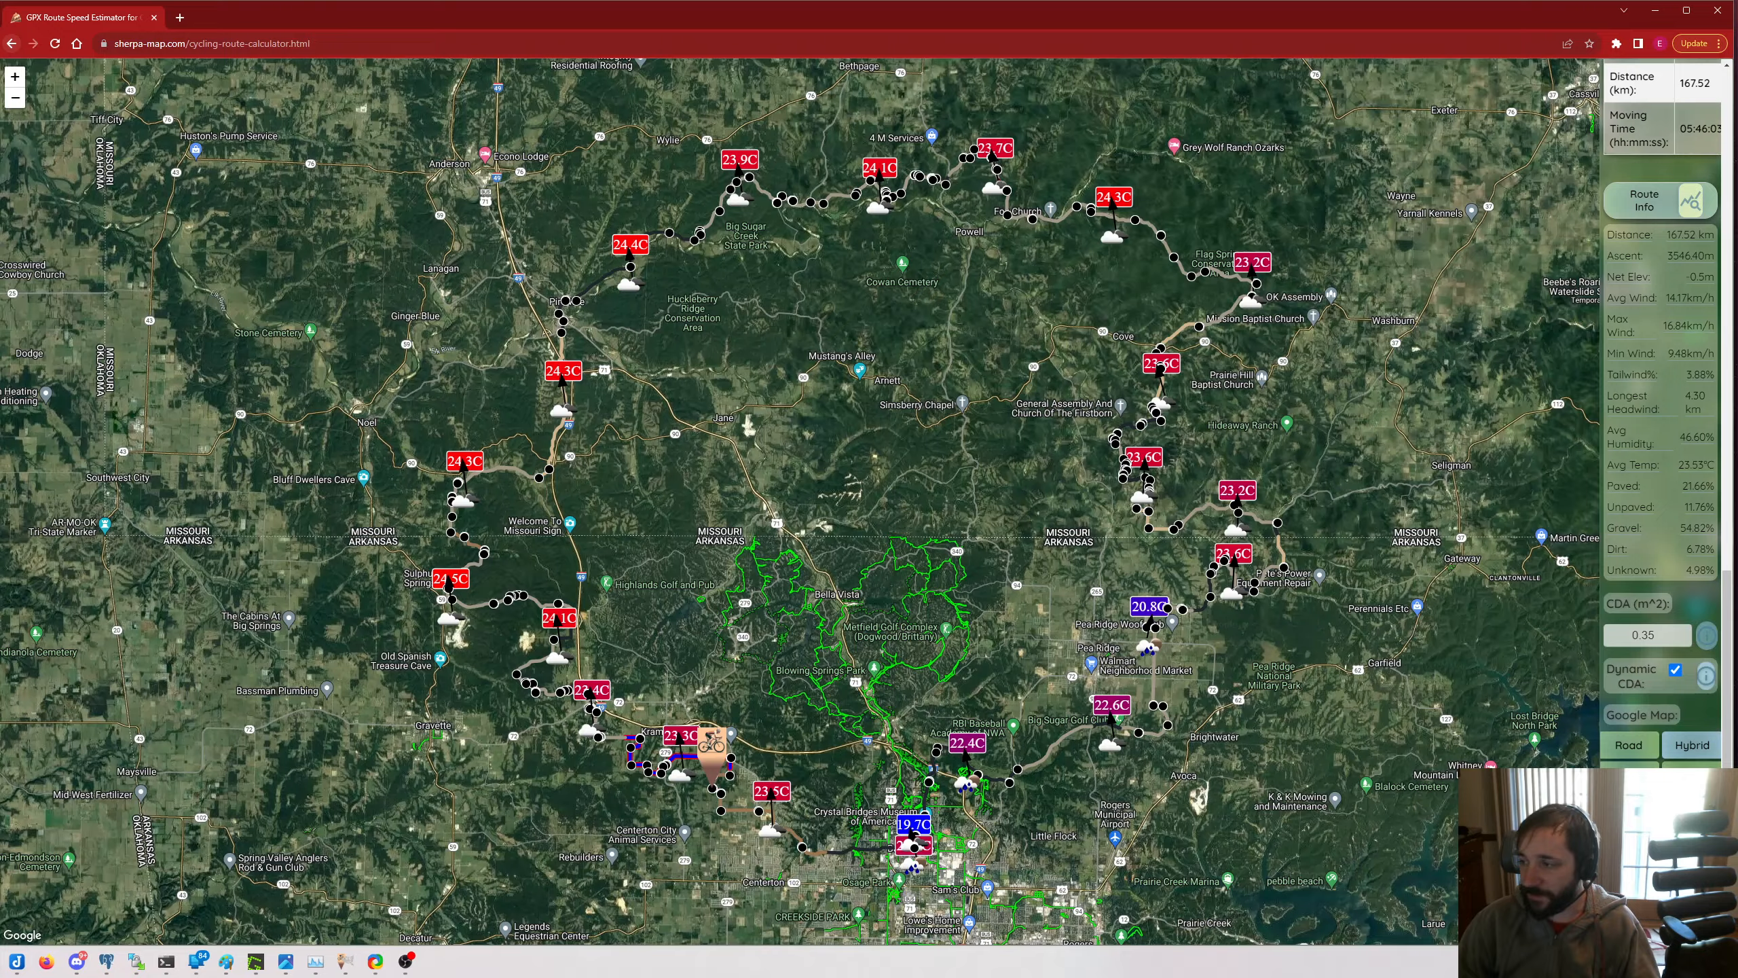
# - Try the Google Terrain and standard OSM base maps, and set the map to the Open Street Map Terrain style
pyautogui.click(1693, 774)
pyautogui.click(1642, 834)
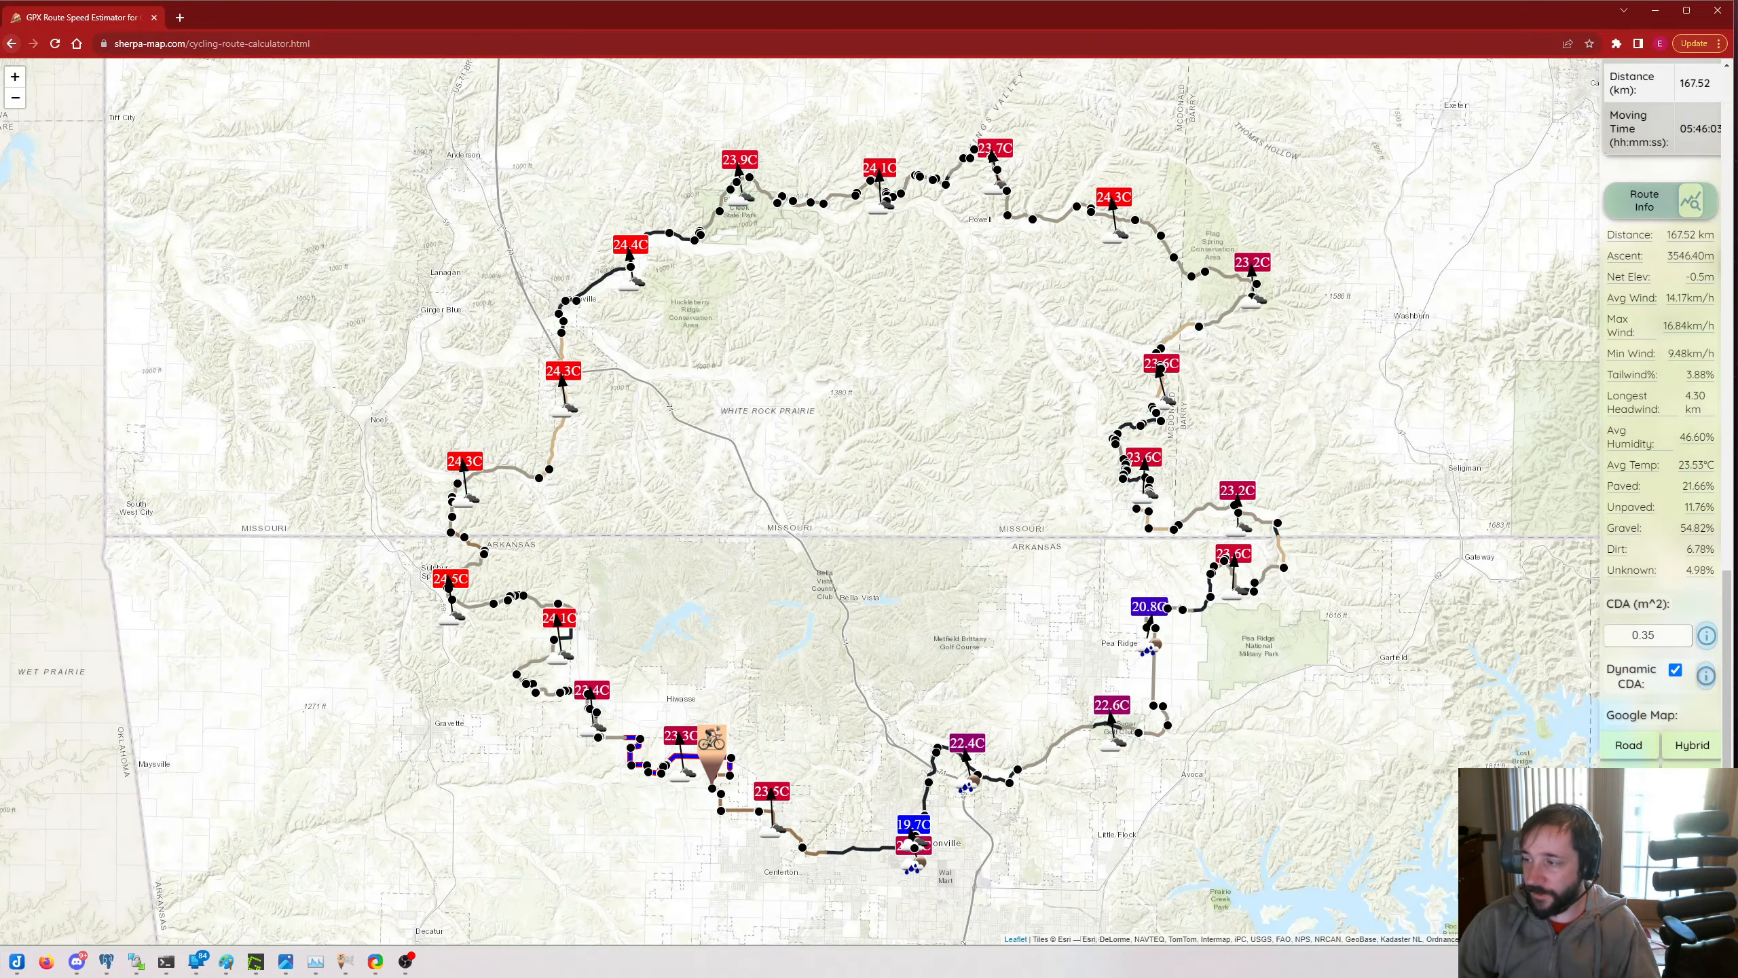
pyautogui.click(1693, 834)
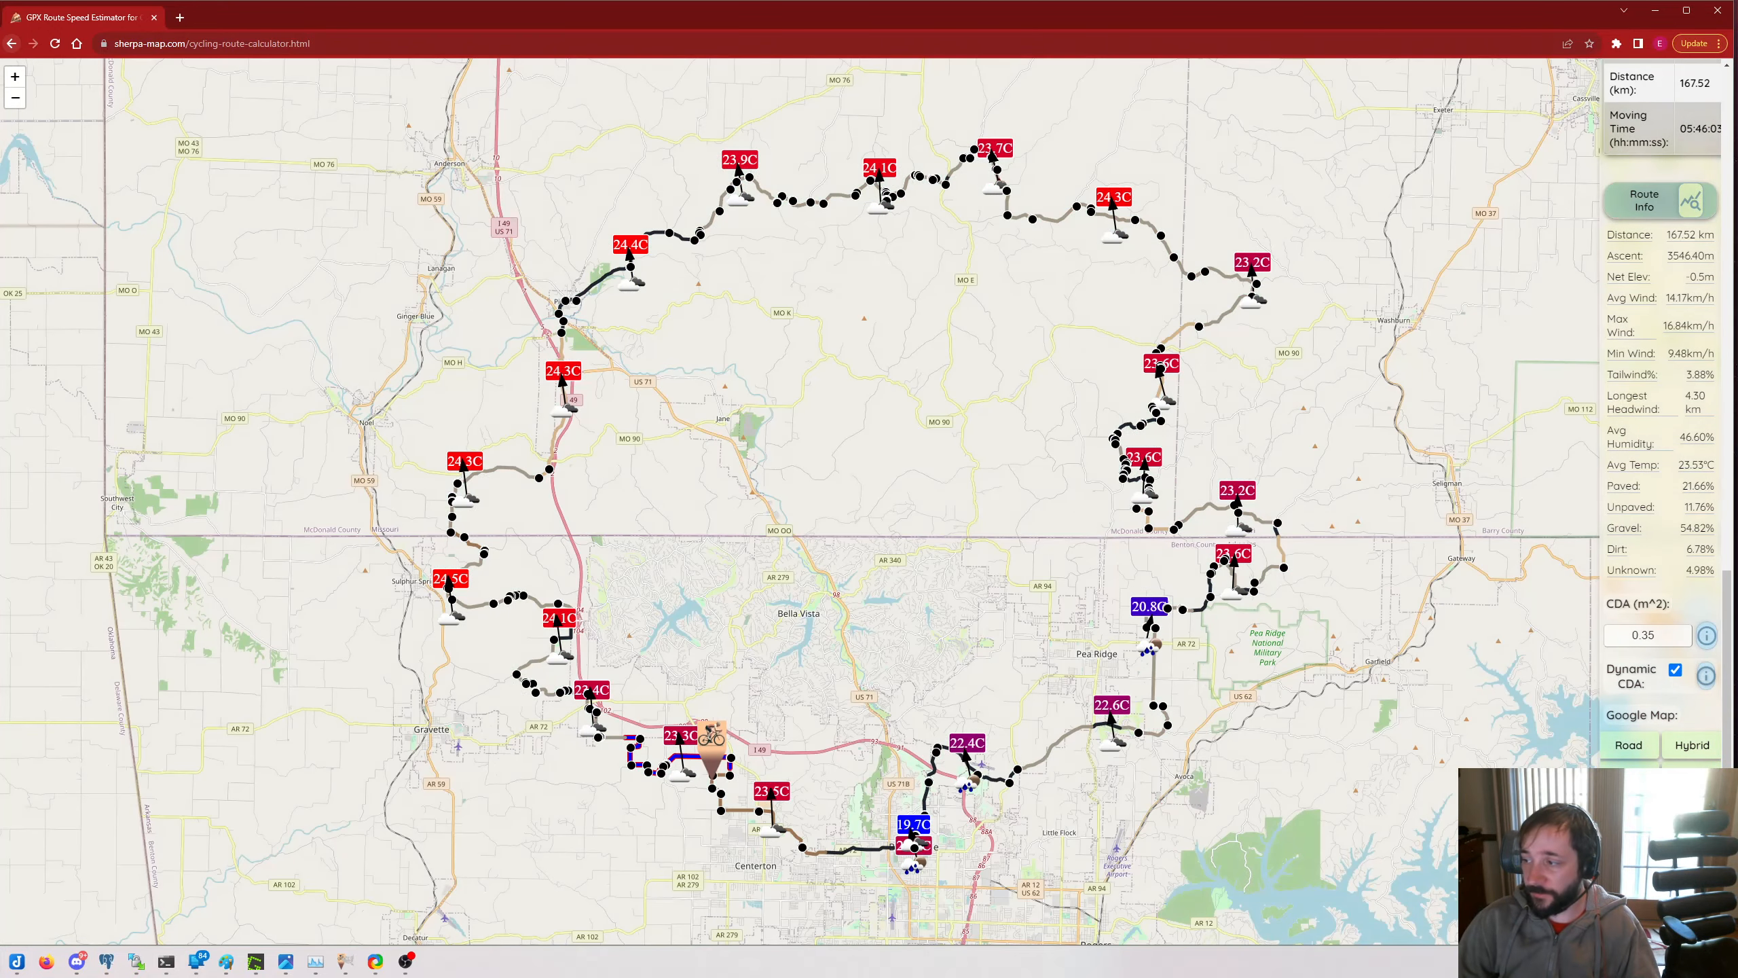
pyautogui.click(1643, 834)
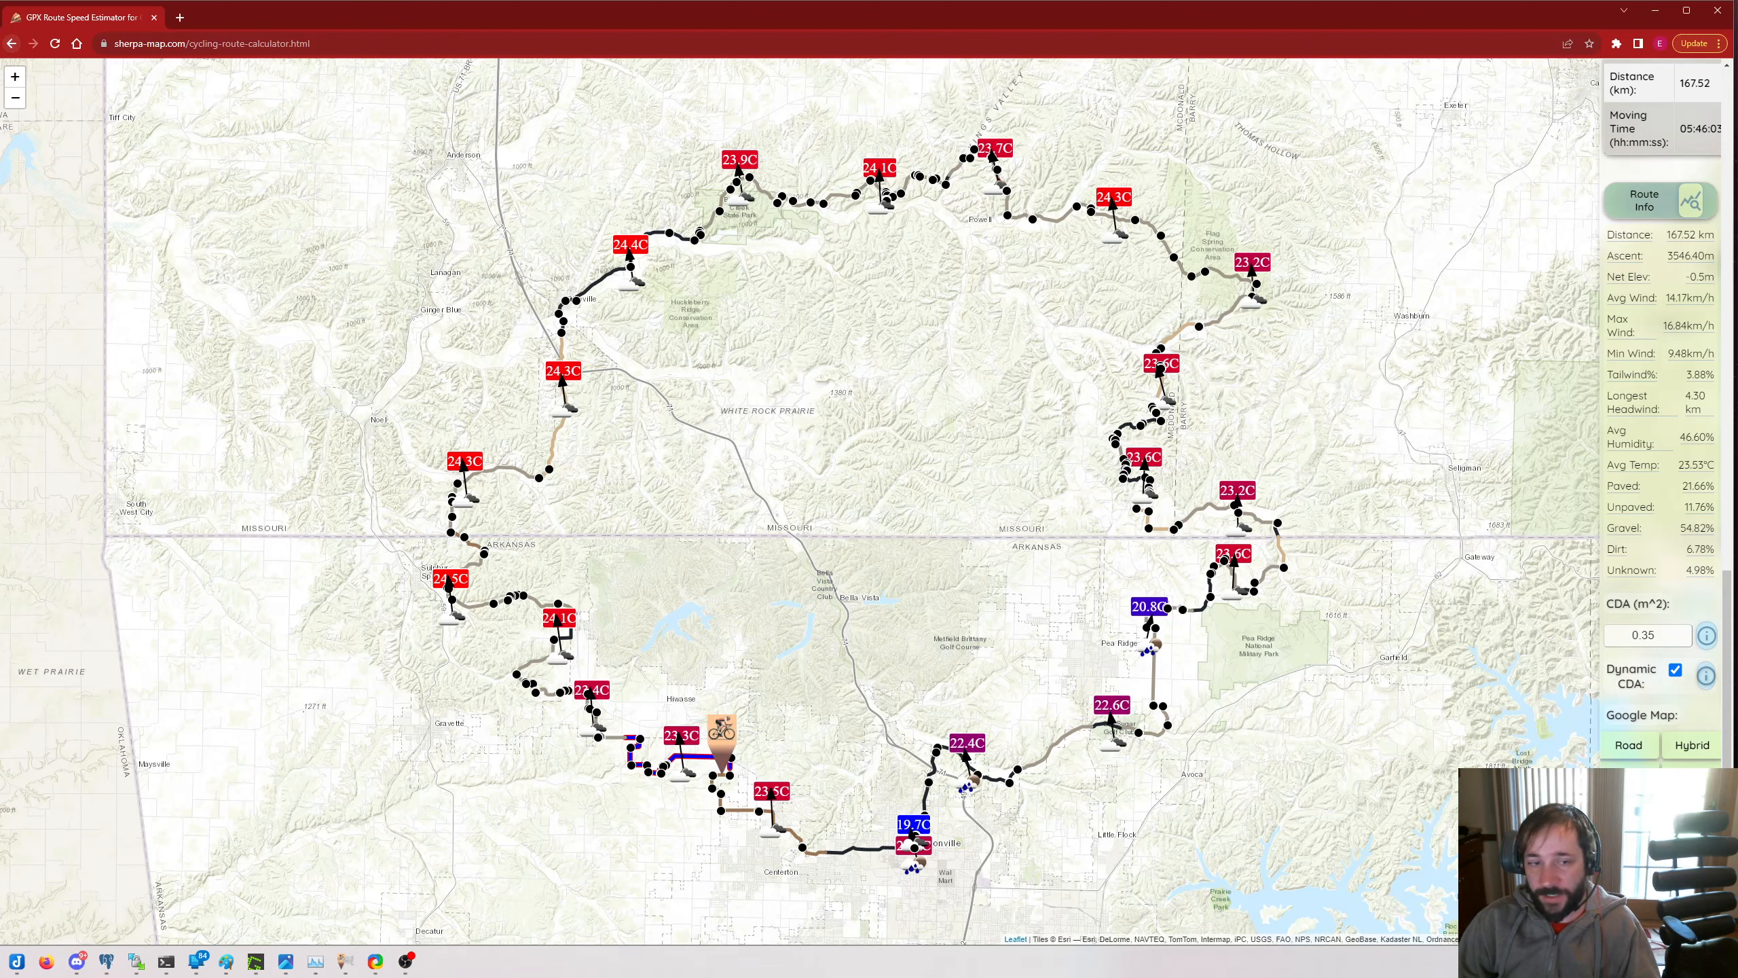
# - Expand the max probability and min/max braking speed sections of the advanced settings and review their road and MTB values
pyautogui.scroll(-5, 1660, 479)
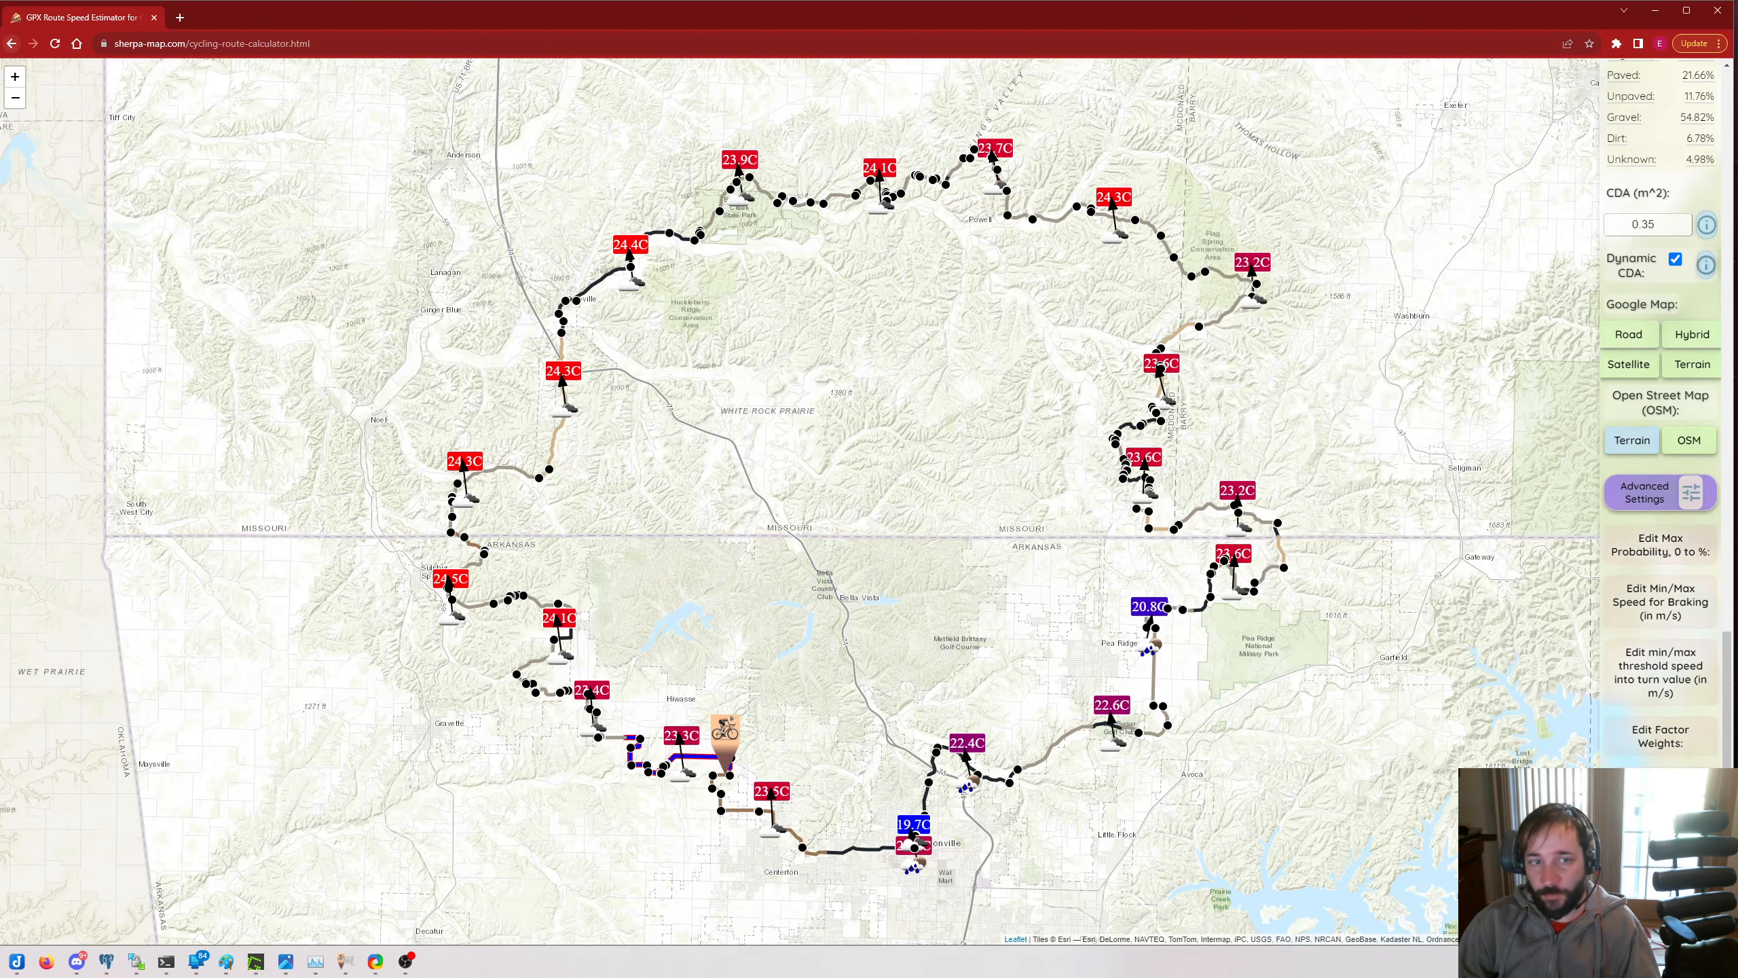
pyautogui.scroll(-4, 1662, 664)
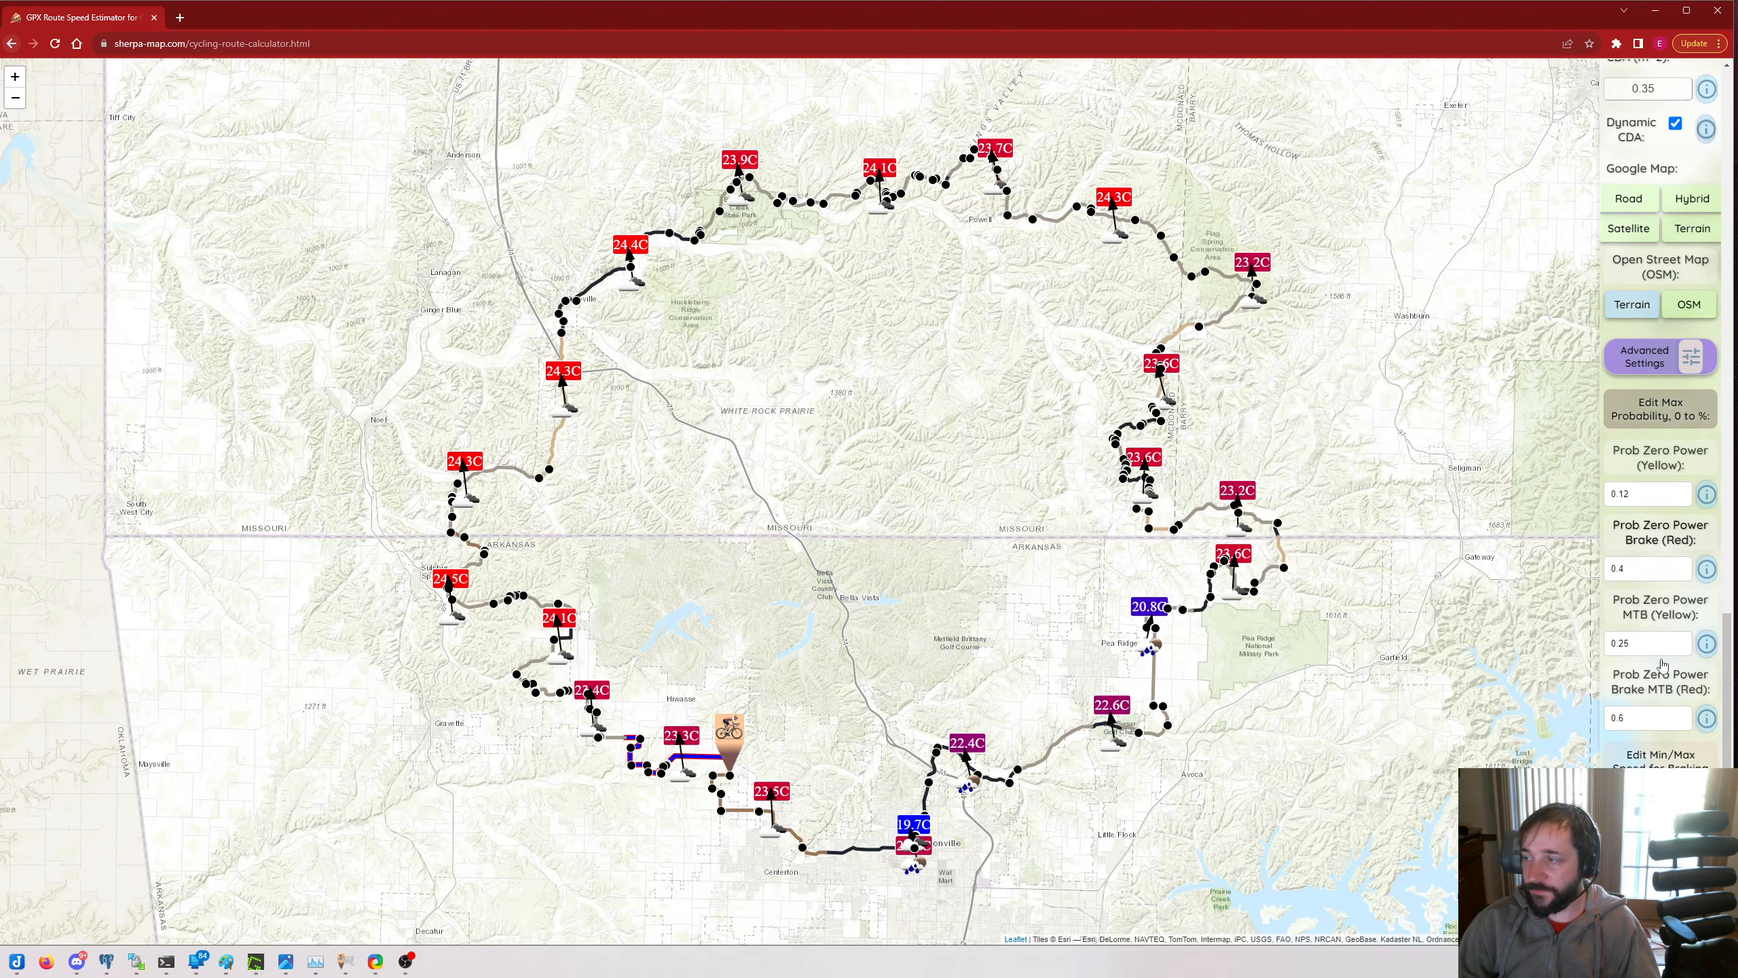
pyautogui.click(1661, 619)
pyautogui.scroll(-3, 1652, 636)
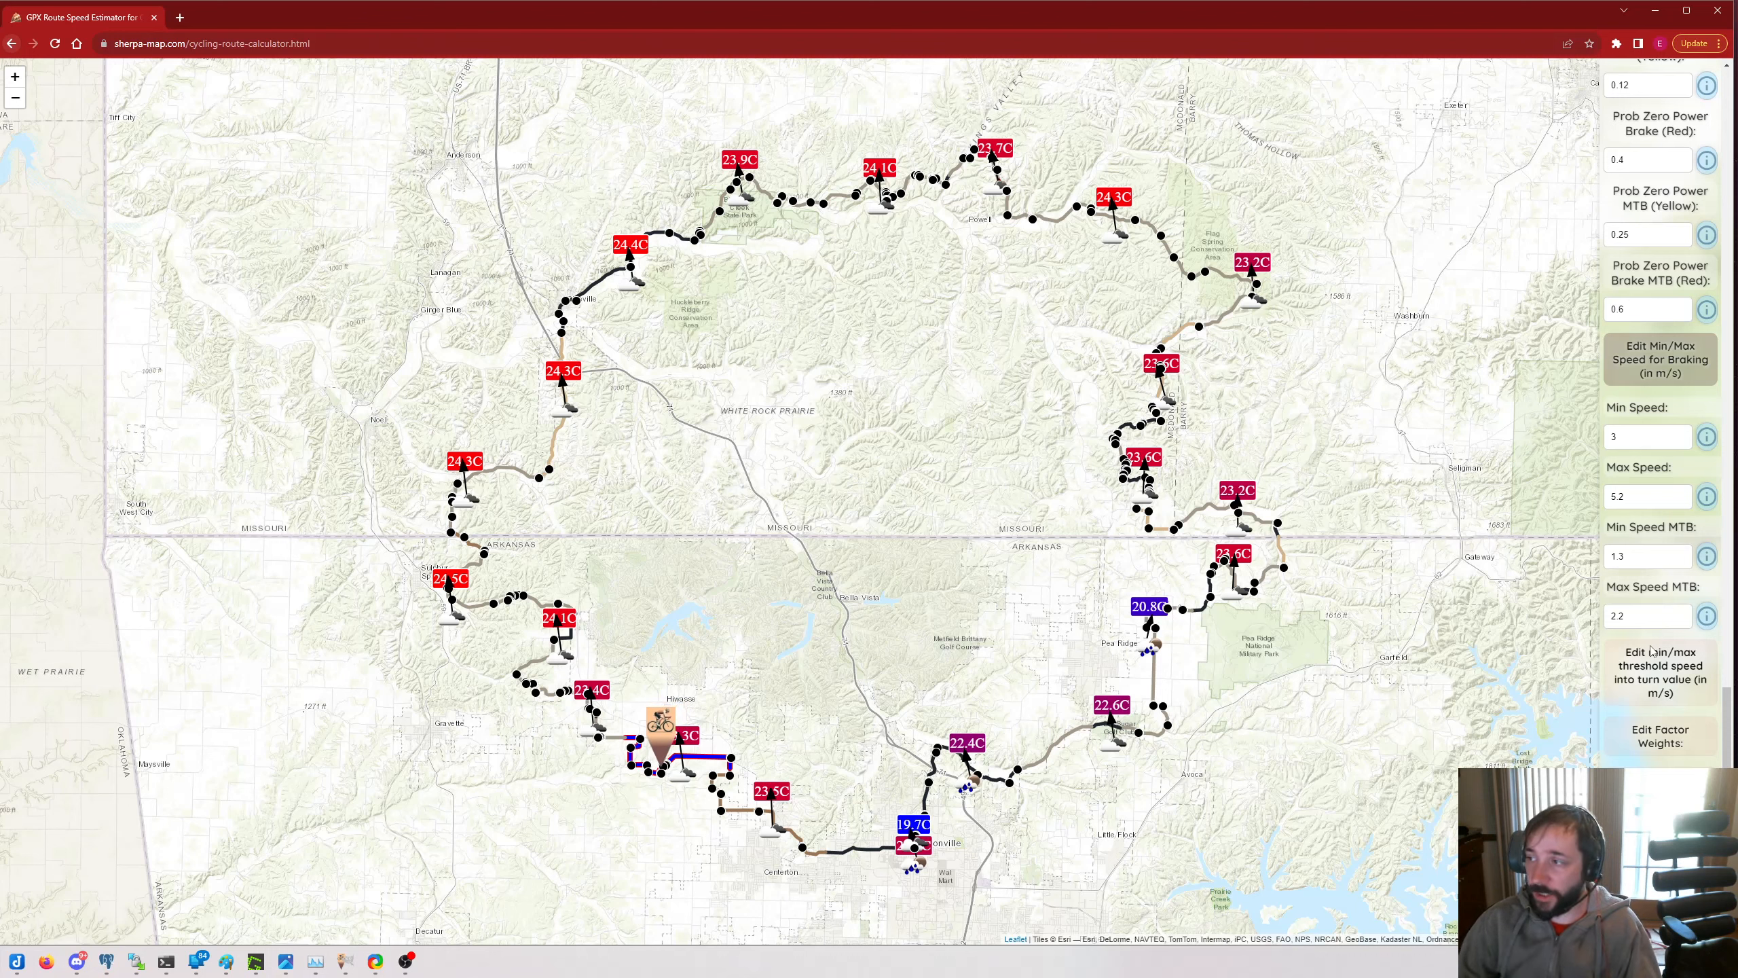
pyautogui.scroll(8, 1681, 539)
pyautogui.scroll(5, 1682, 539)
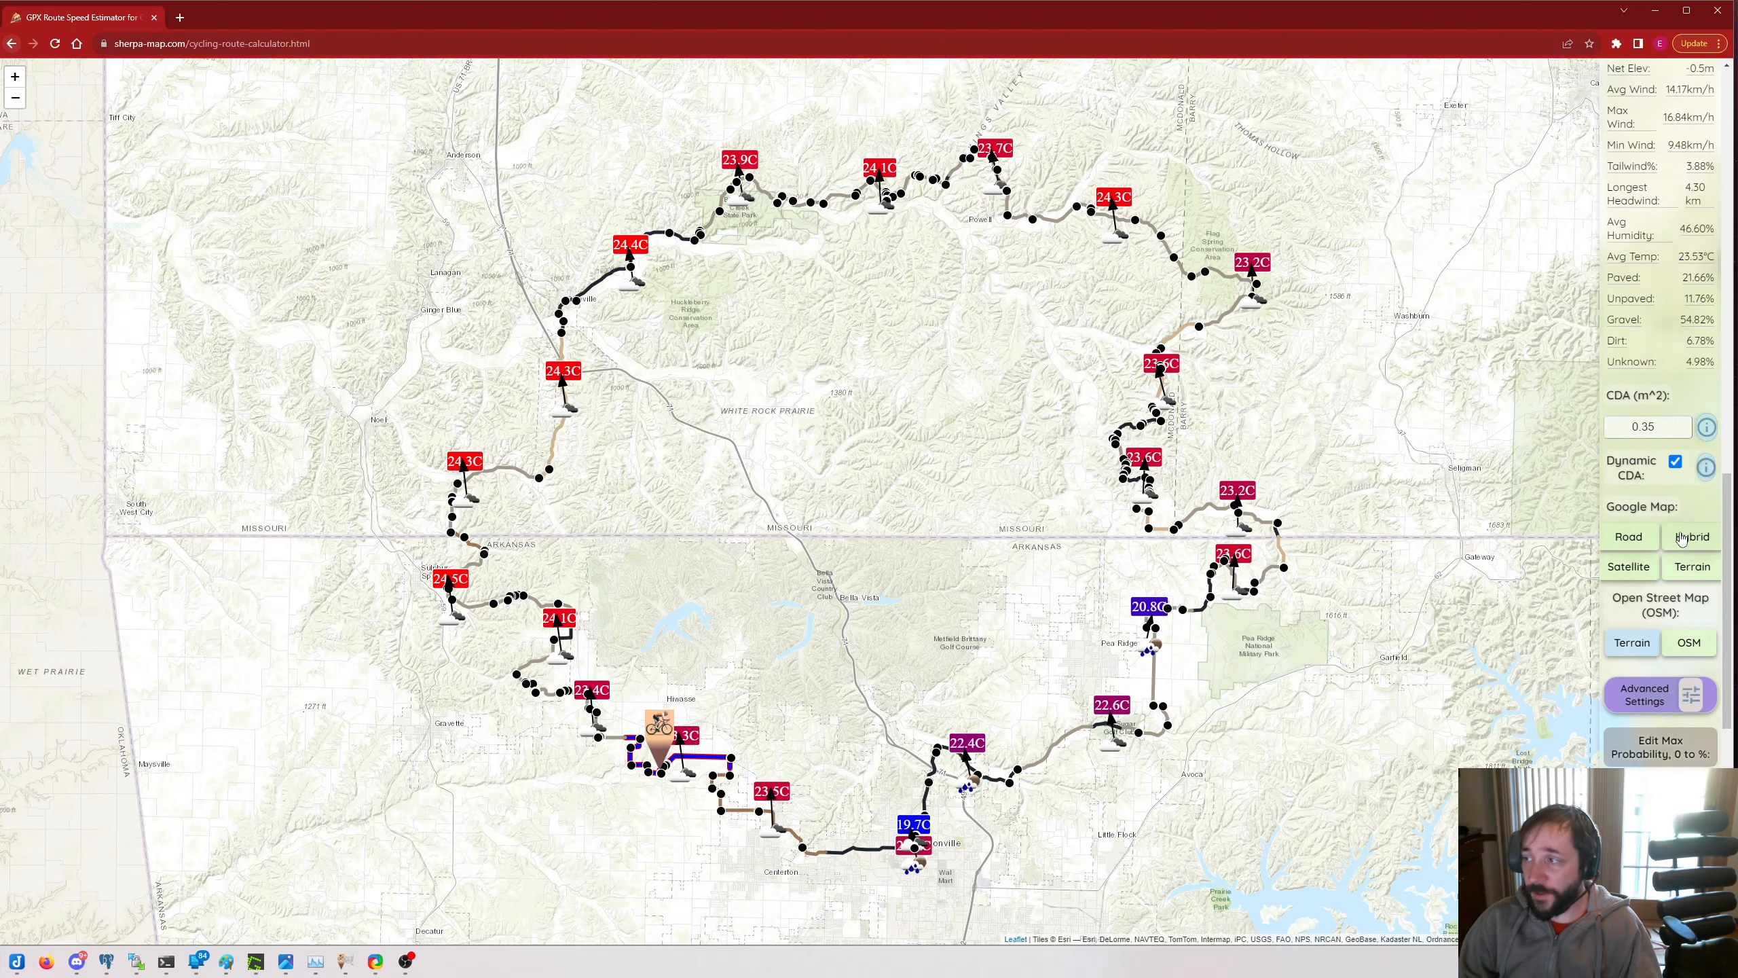